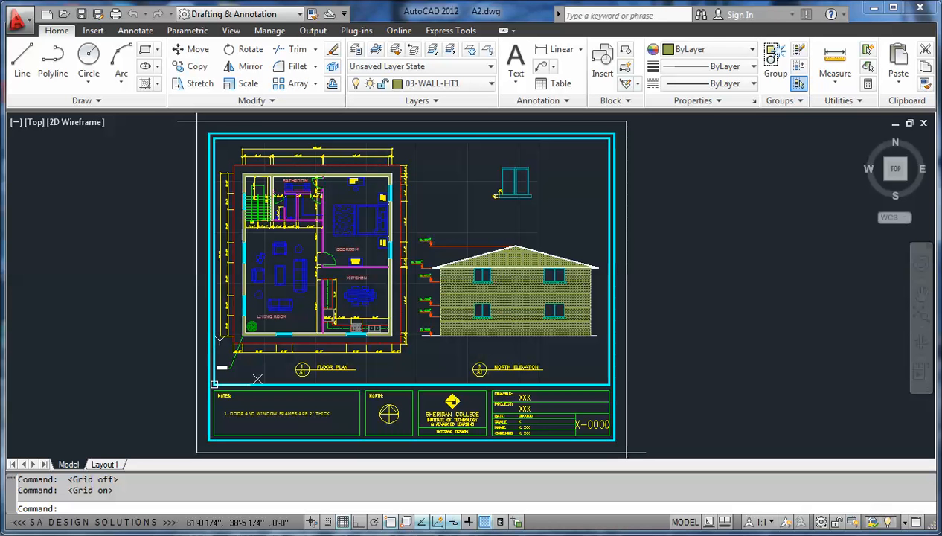
# Step: Erase the sofas, chairs and tables from the living room of the floor plan, keeping the plant
pyautogui.scroll(2, 269, 275)
pyautogui.moveTo(285, 225); pyautogui.dragTo(329, 244, button='middle')
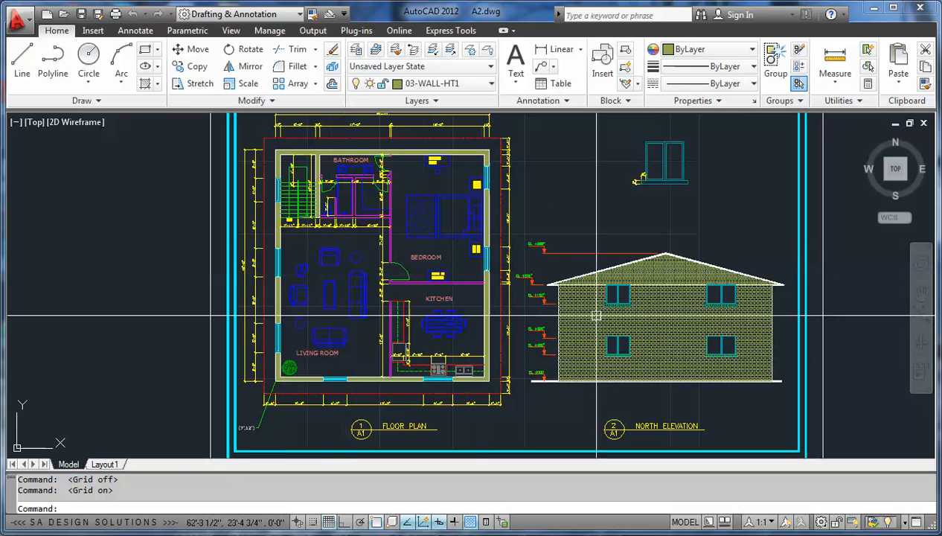
pyautogui.scroll(-3, 607, 303)
pyautogui.scroll(4, 435, 300)
pyautogui.scroll(3, 447, 299)
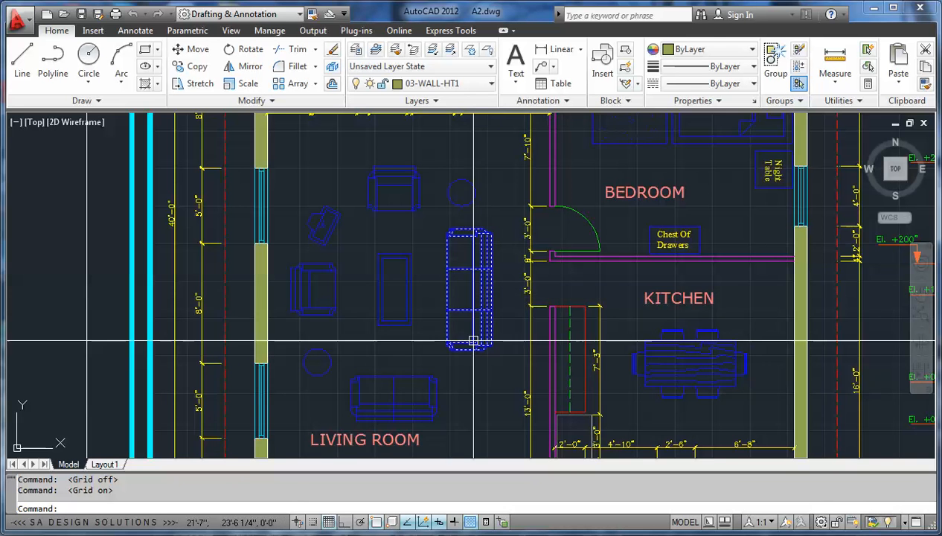
pyautogui.scroll(-2, 470, 340)
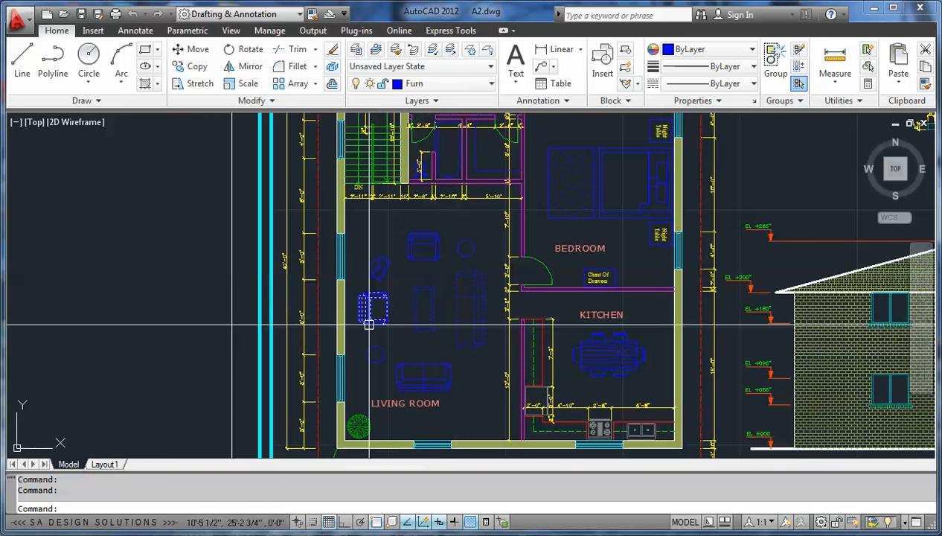
pyautogui.click(383, 275)
pyautogui.click(429, 260)
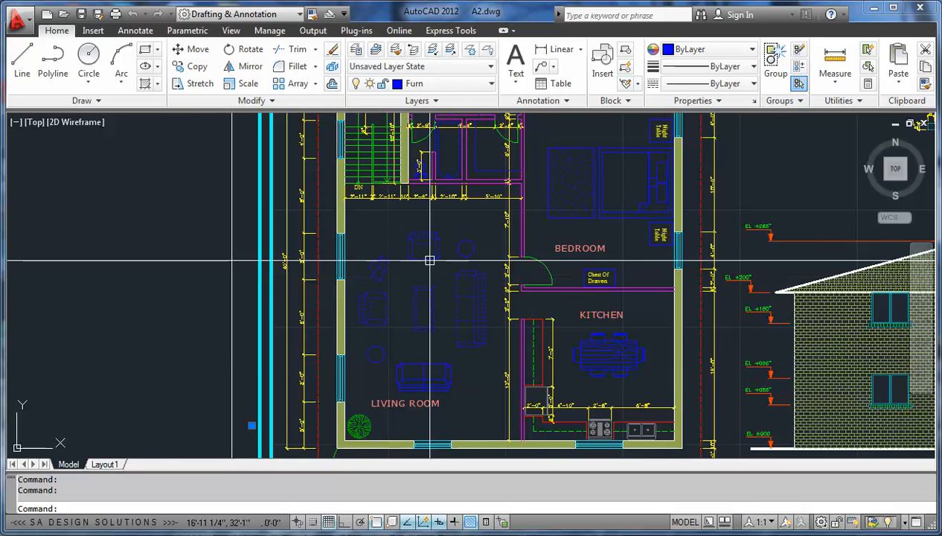
pyautogui.click(420, 369)
pyautogui.click(375, 355)
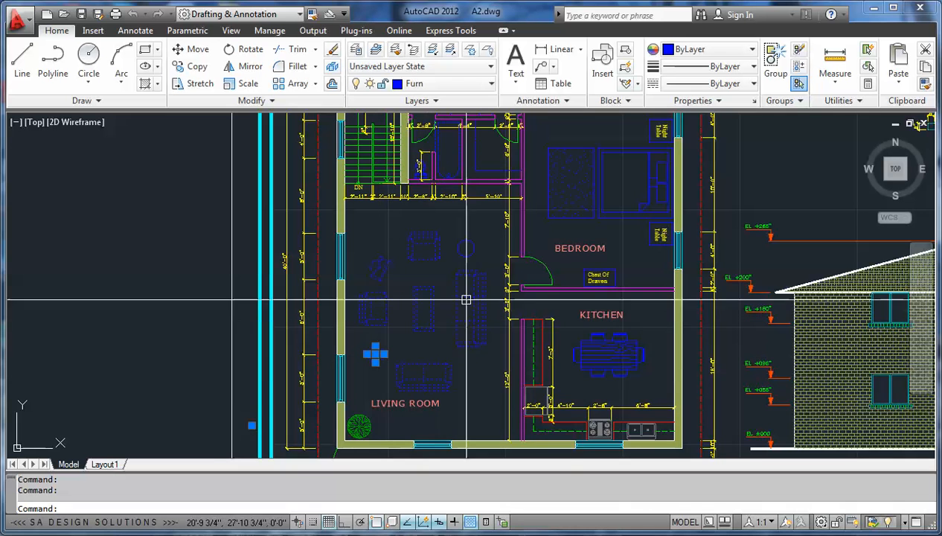
pyautogui.click(466, 248)
pyautogui.scroll(1, 427, 340)
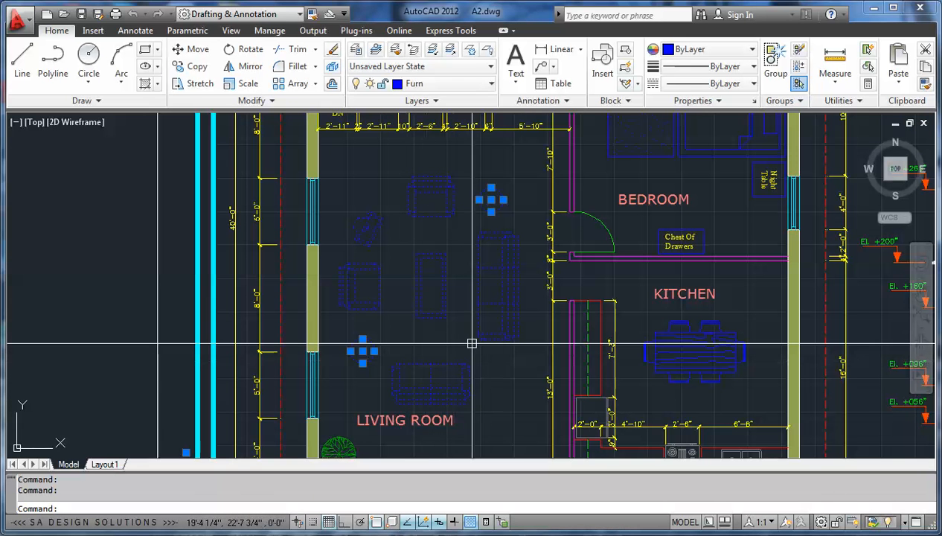
pyautogui.scroll(-2, 447, 328)
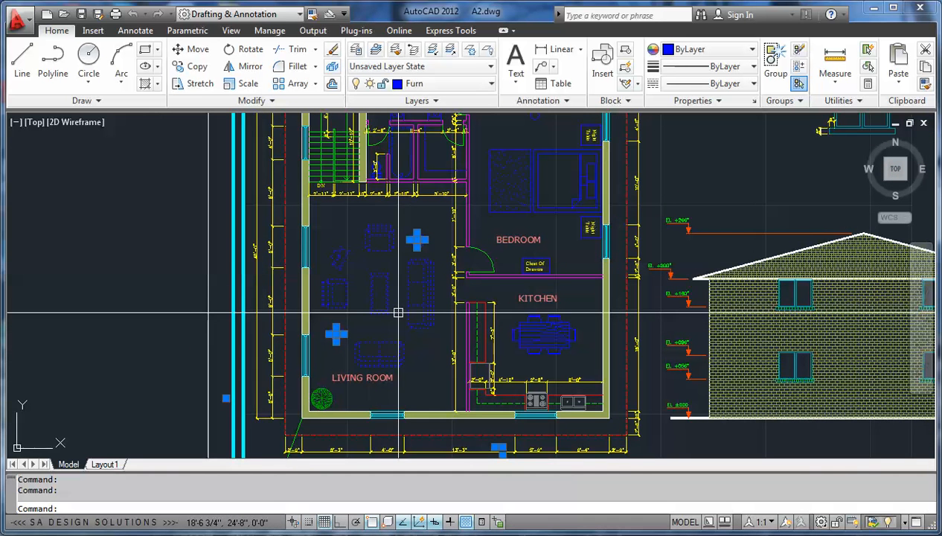
pyautogui.press('Delete')
pyautogui.scroll(-3, 359, 235)
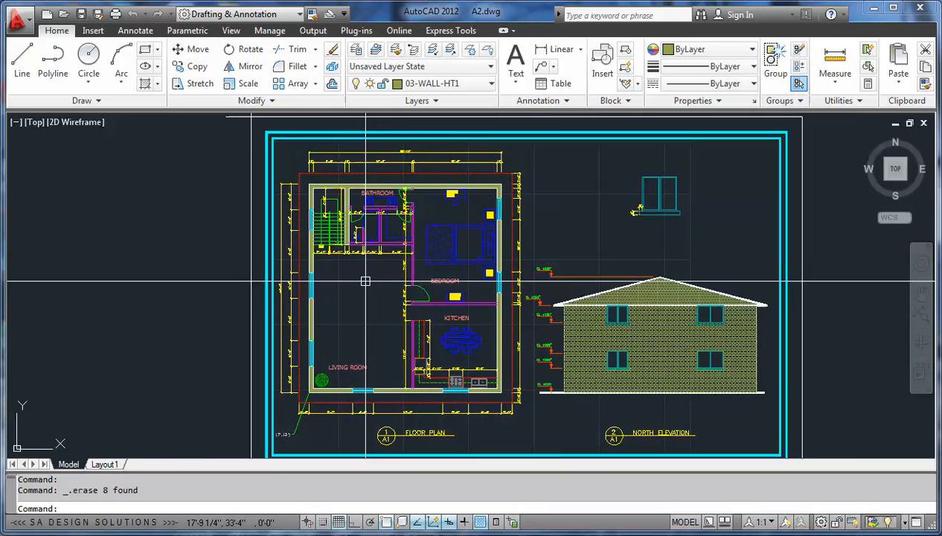
# Step: Erase the red dashed canopy outline around the floor plan
pyautogui.scroll(5, 387, 177)
pyautogui.click(378, 166)
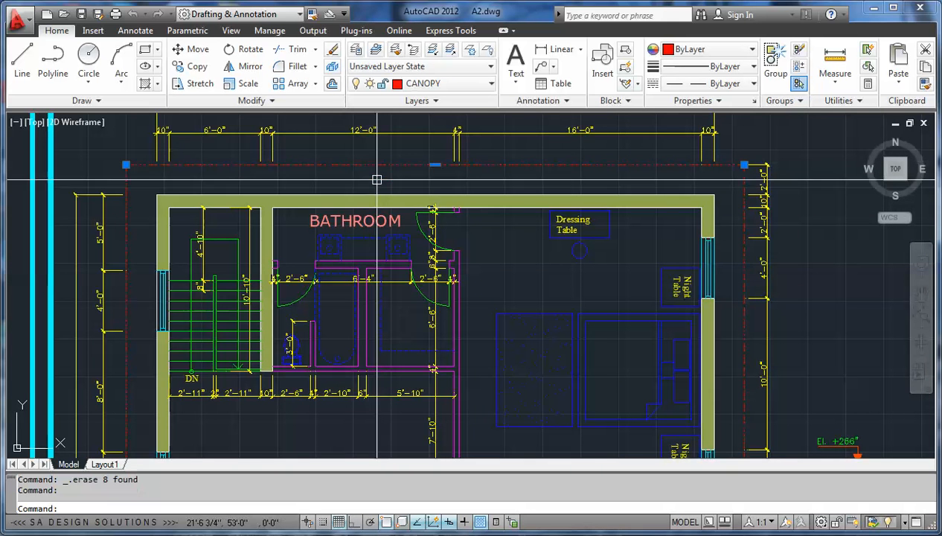
pyautogui.press('Delete')
pyautogui.scroll(-4, 312, 185)
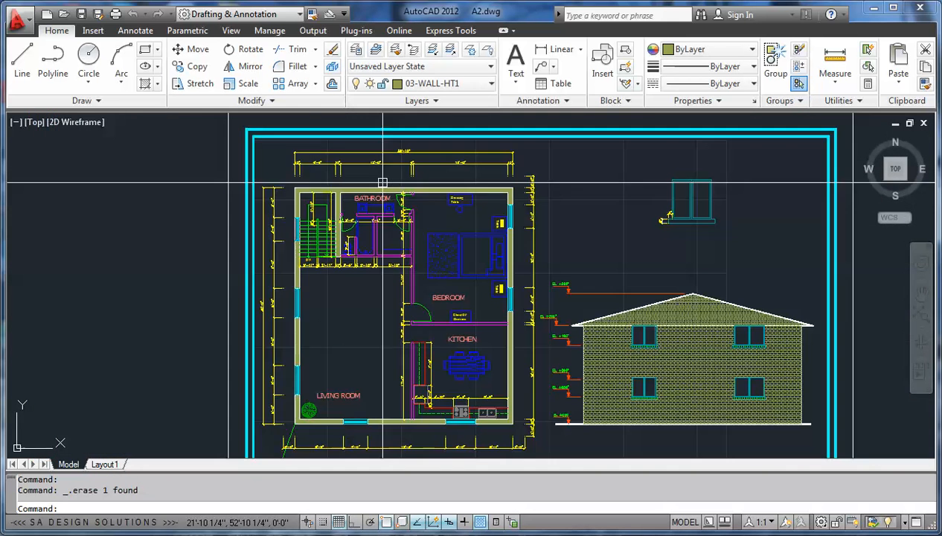
pyautogui.scroll(-2, 320, 188)
pyautogui.scroll(4, 342, 183)
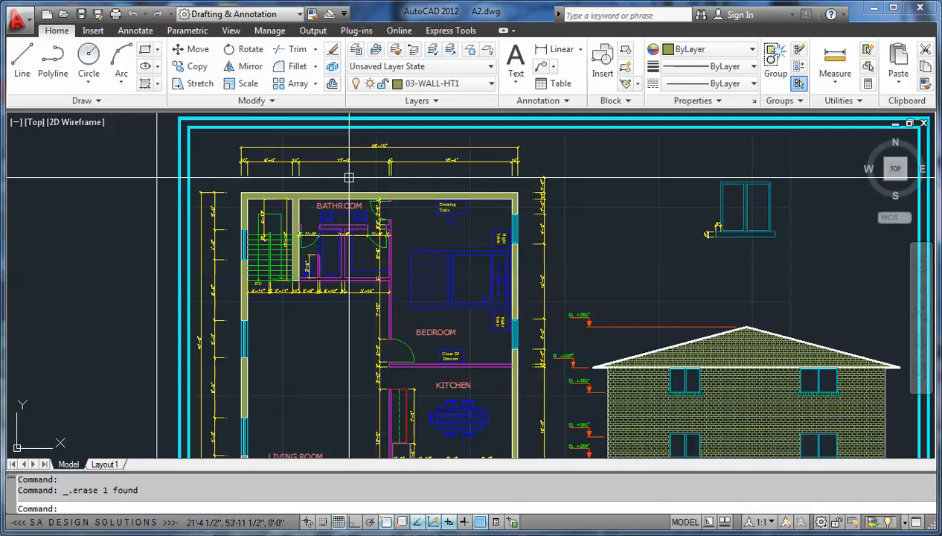
# Step: Set the linetype of the Cbnt-Upr, Bath-Fixt and CANOPY layers to Continuous in the layer properties
pyautogui.scroll(3, 349, 177)
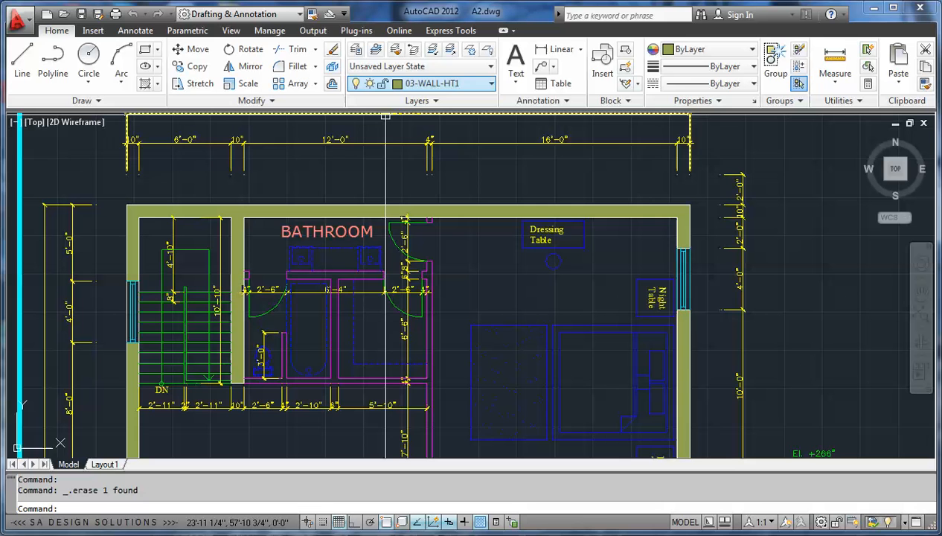
pyautogui.click(356, 50)
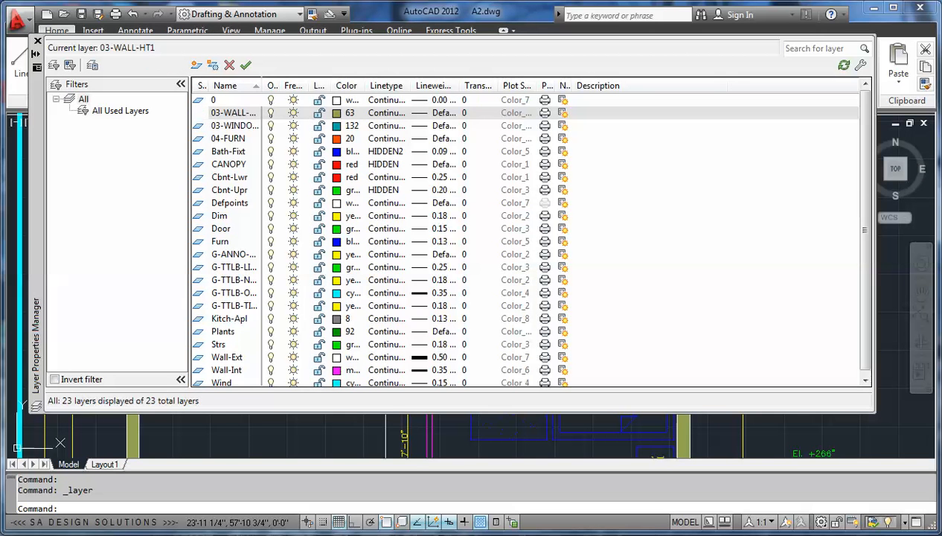
pyautogui.click(383, 190)
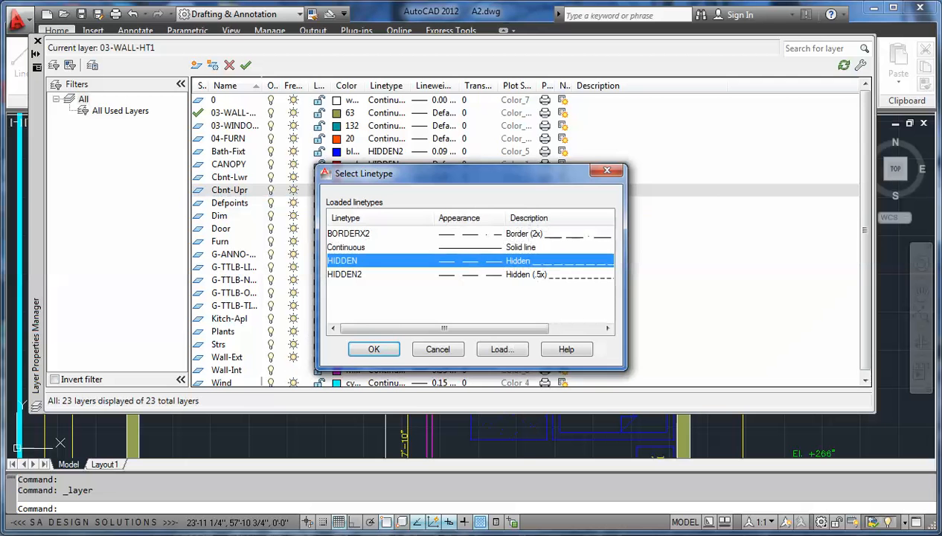
pyautogui.click(346, 247)
pyautogui.click(438, 349)
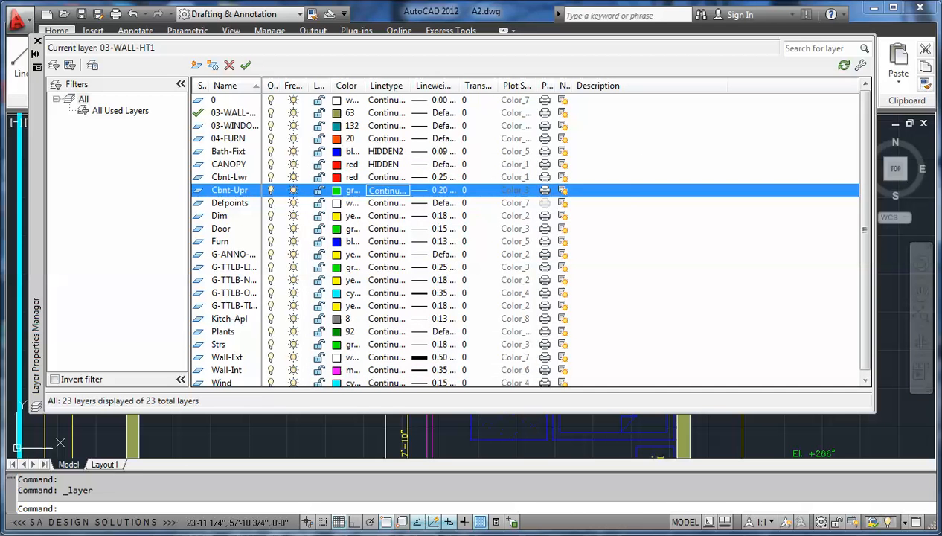
pyautogui.click(385, 151)
pyautogui.click(346, 247)
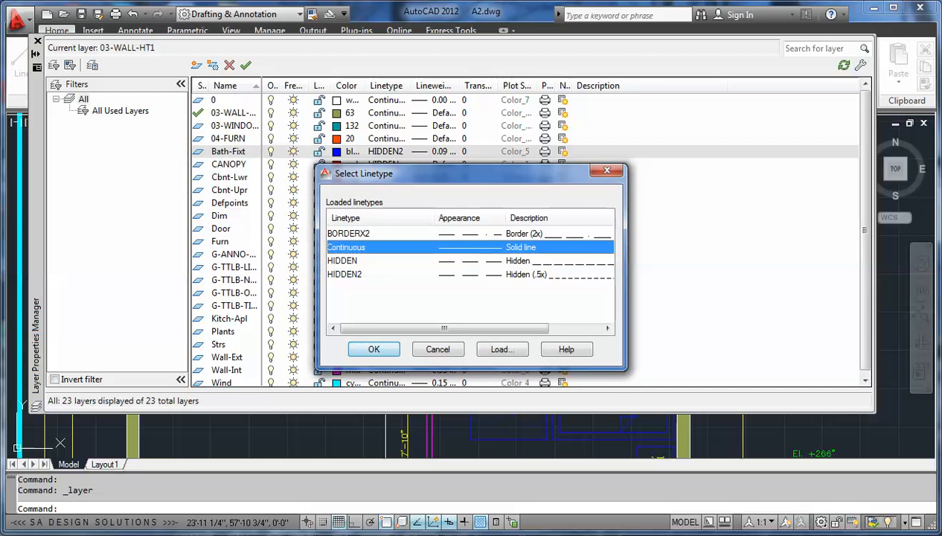
pyautogui.click(437, 349)
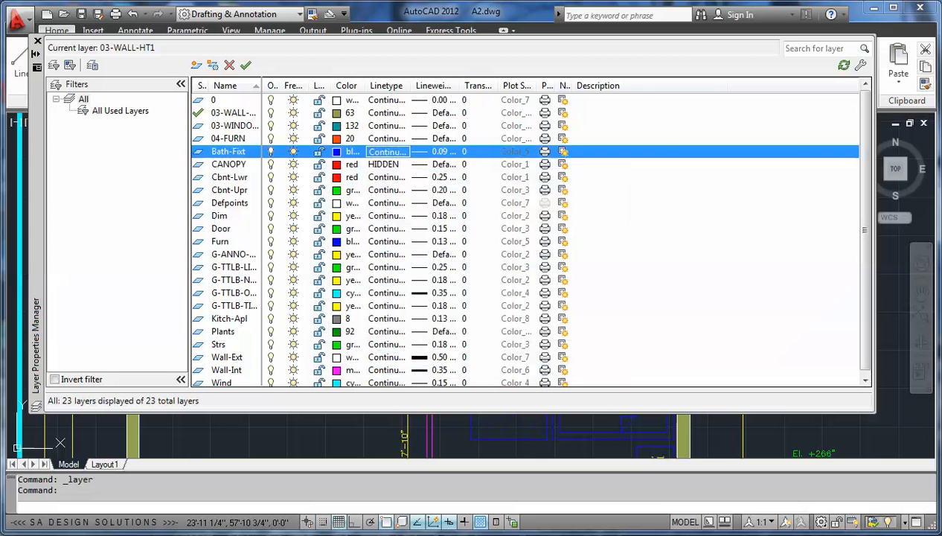
pyautogui.click(384, 163)
pyautogui.click(347, 247)
pyautogui.click(374, 349)
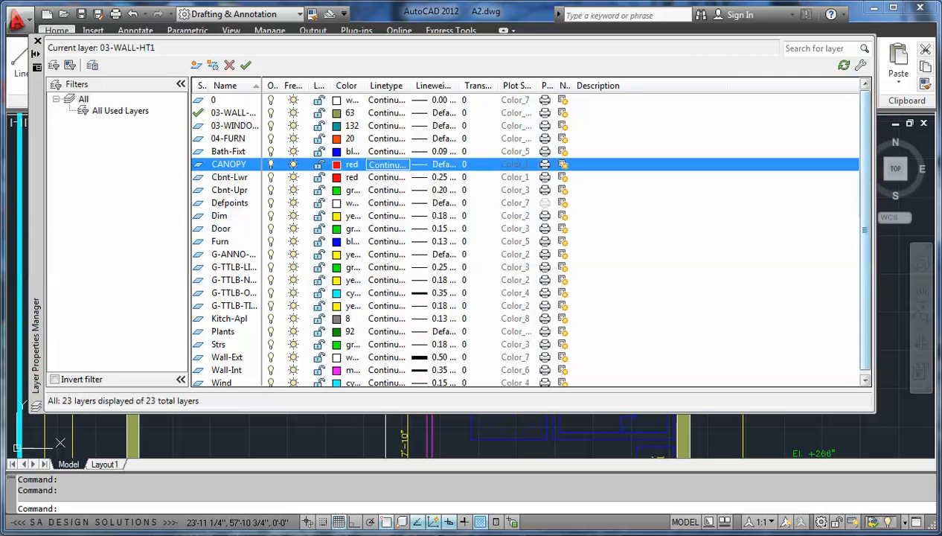
# Step: Check the linetype assigned to every layer in the layer list and close the layer properties
pyautogui.scroll(-1, 526, 231)
pyautogui.scroll(1, 526, 230)
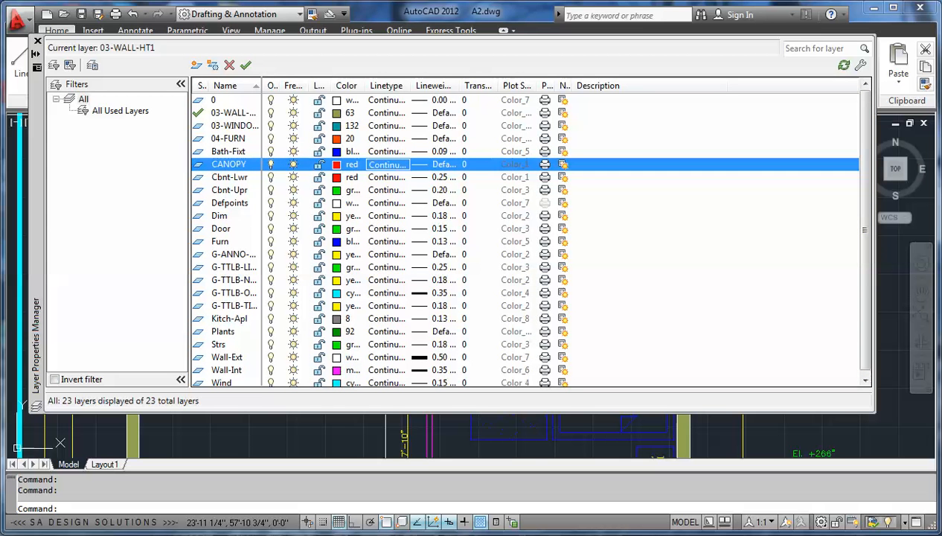
pyautogui.scroll(-1, 526, 229)
pyautogui.scroll(1, 525, 230)
pyautogui.scroll(-1, 525, 230)
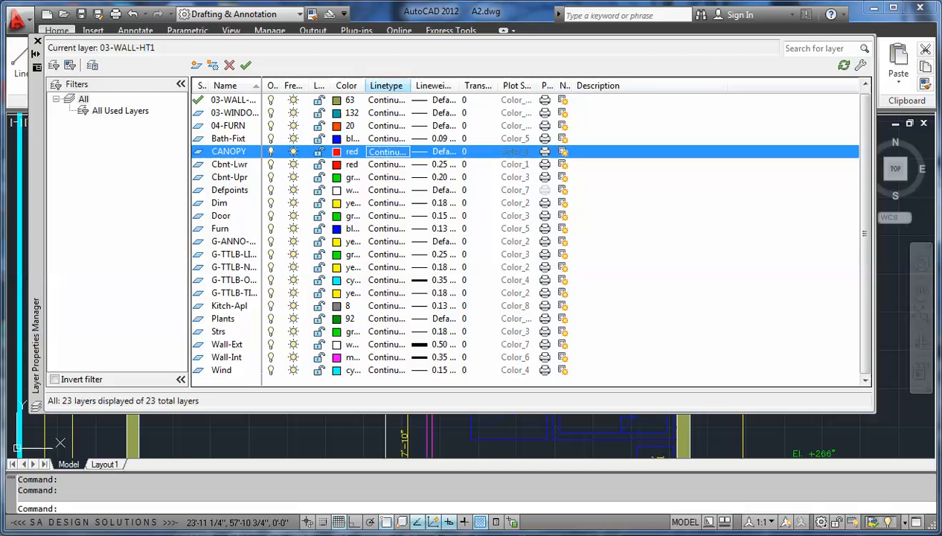
pyautogui.scroll(1, 526, 230)
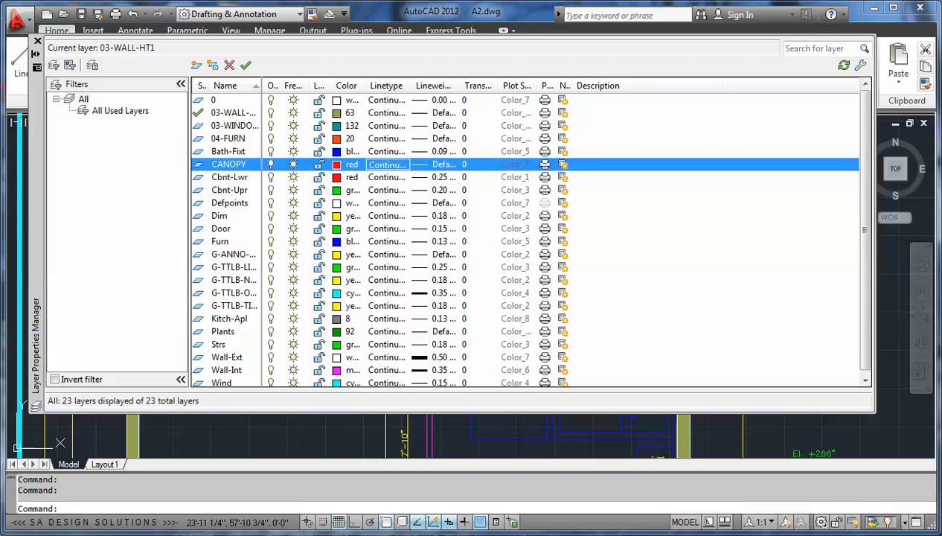
pyautogui.click(37, 41)
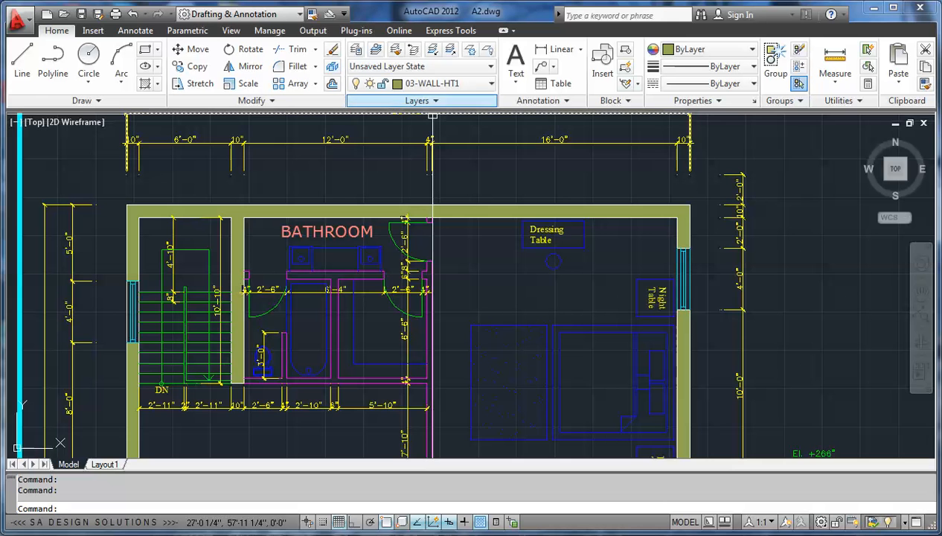
# Step: Examine the block definitions available for insertion, from ArchTick through Chair to Sofa, without inserting any
pyautogui.scroll(-8, 289, 247)
pyautogui.scroll(2, 257, 357)
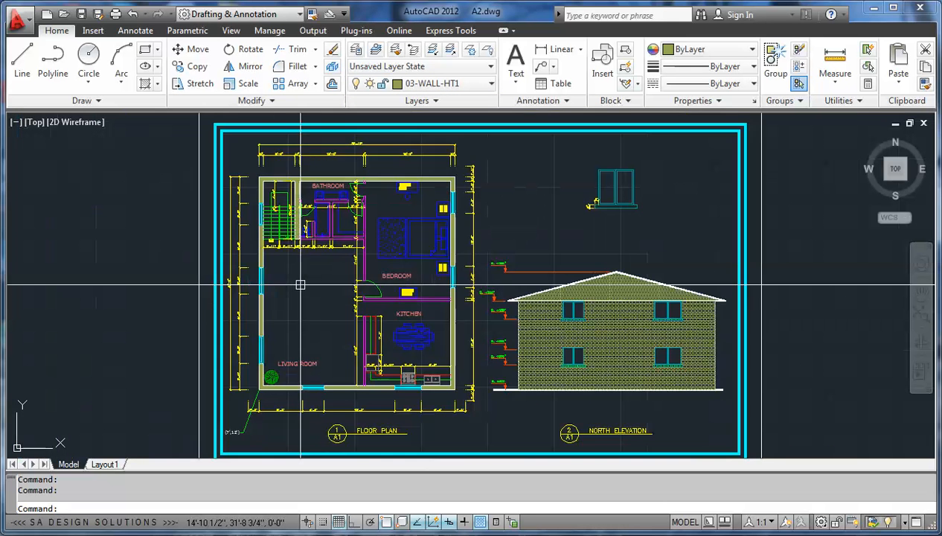
pyautogui.scroll(2, 275, 301)
pyautogui.moveTo(305, 257); pyautogui.dragTo(297, 275, button='middle')
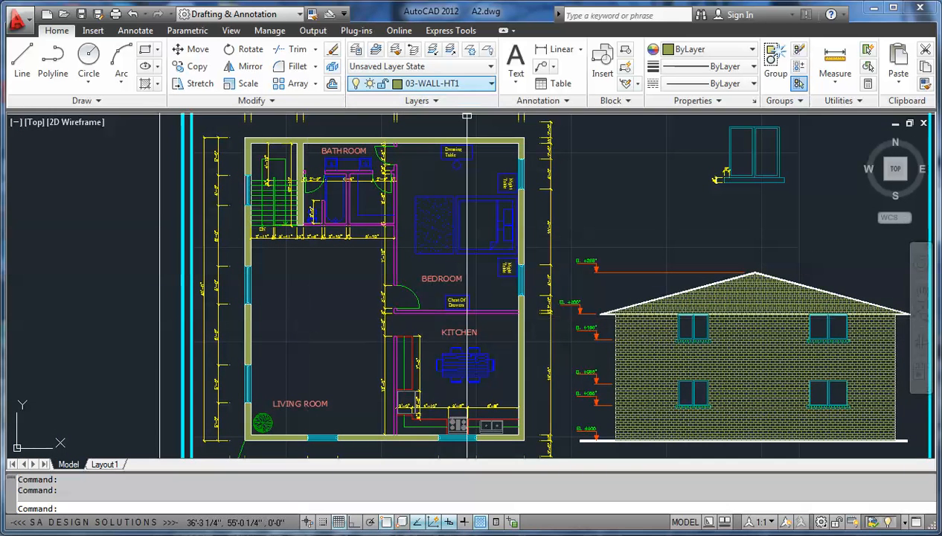
pyautogui.click(602, 65)
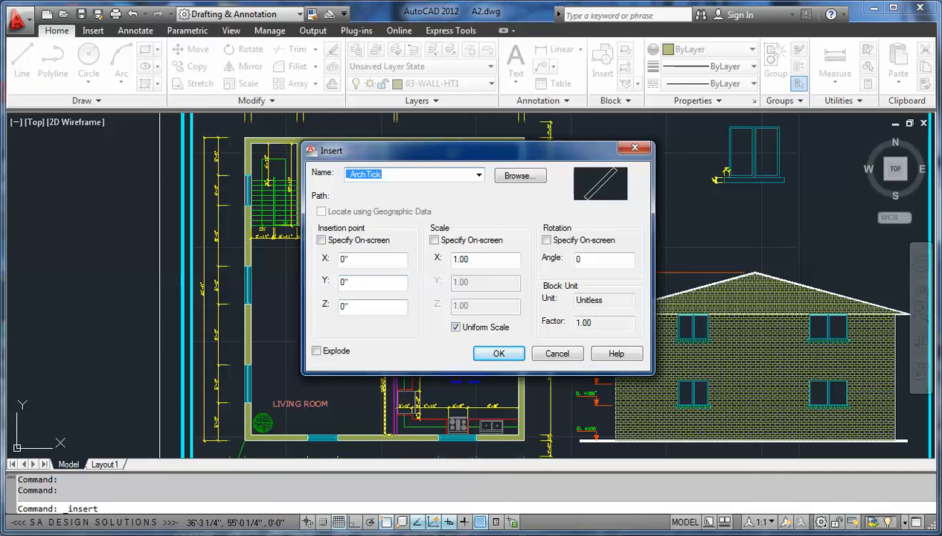
pyautogui.press('Down')
pyautogui.press('Down')
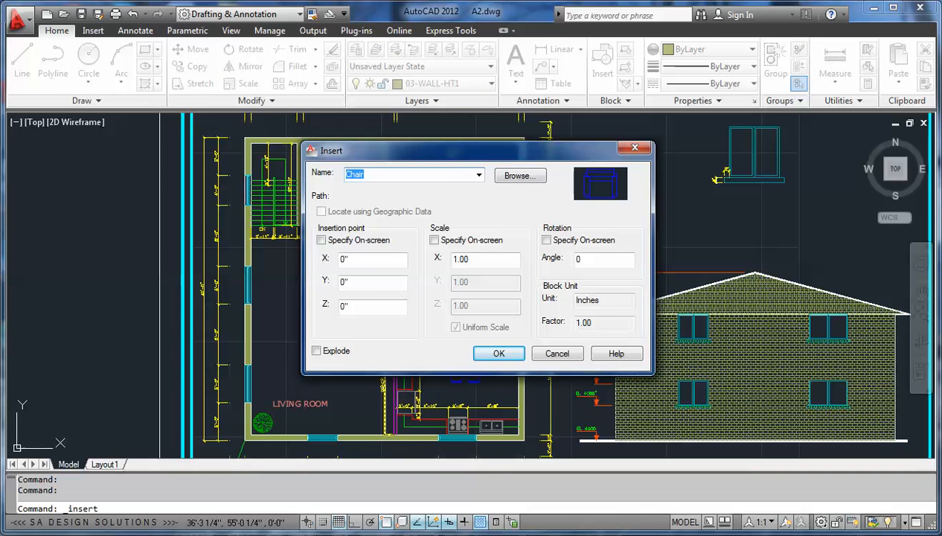
pyautogui.press('Down')
pyautogui.press('Down')
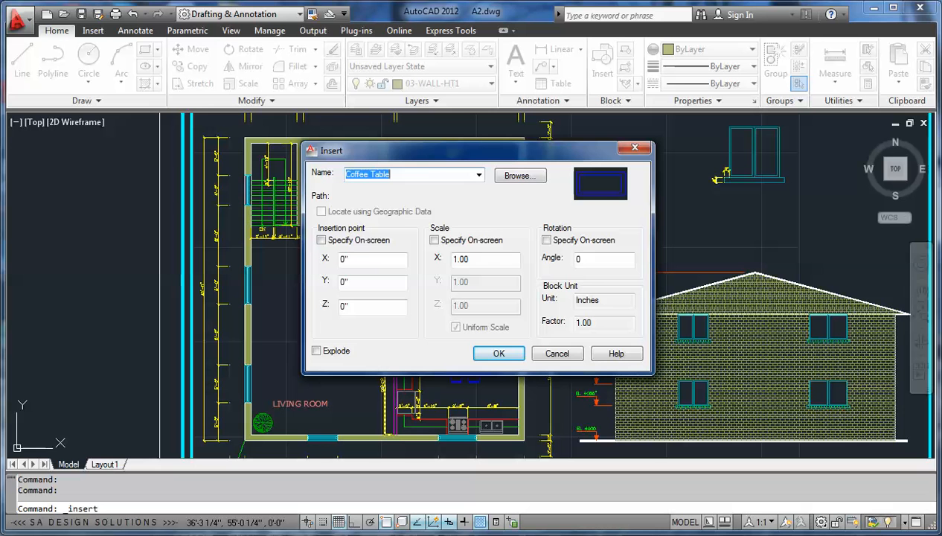
pyautogui.press('Down')
pyautogui.press('Down')
pyautogui.press('Down')
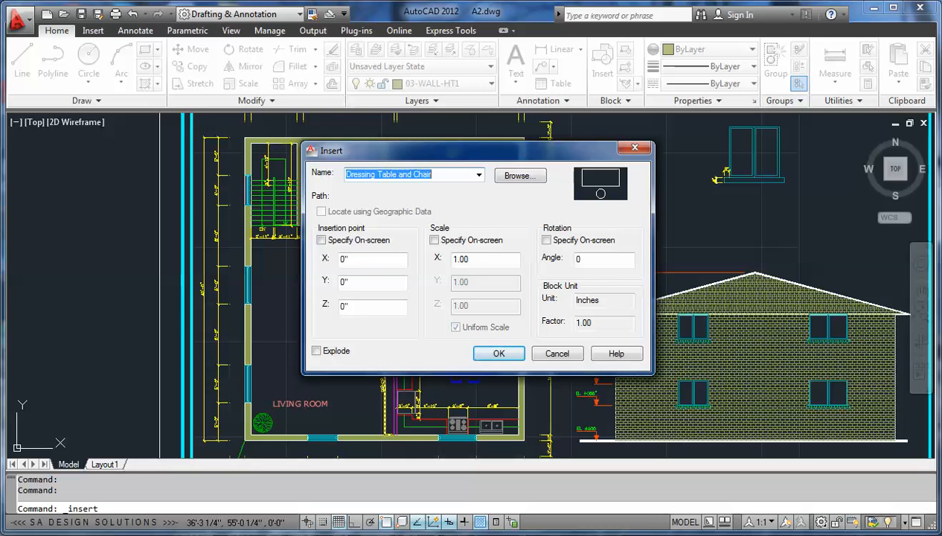
pyautogui.press('Down')
pyautogui.press('Down')
pyautogui.press('Down')
pyautogui.press('Down')
pyautogui.press('Down')
pyautogui.press('Down')
pyautogui.press('Down')
pyautogui.press('Down')
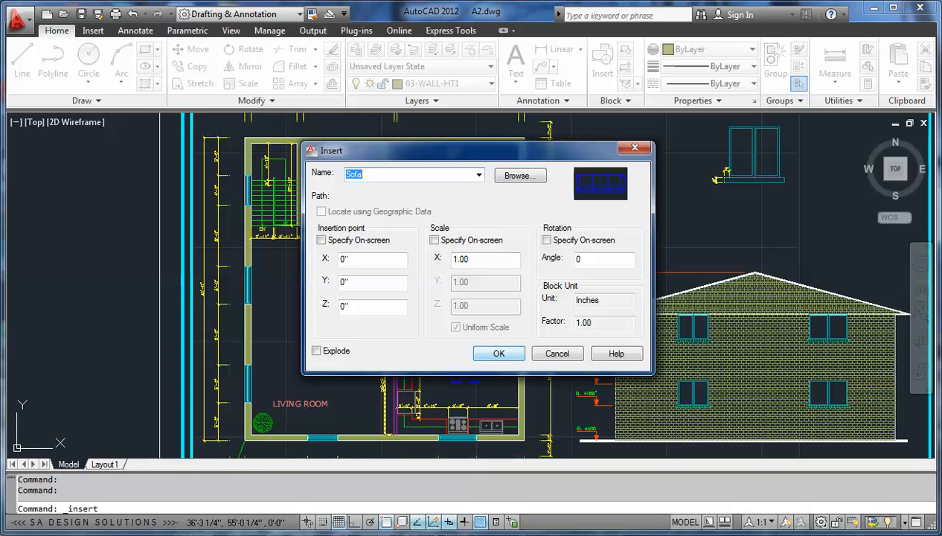
pyautogui.click(557, 353)
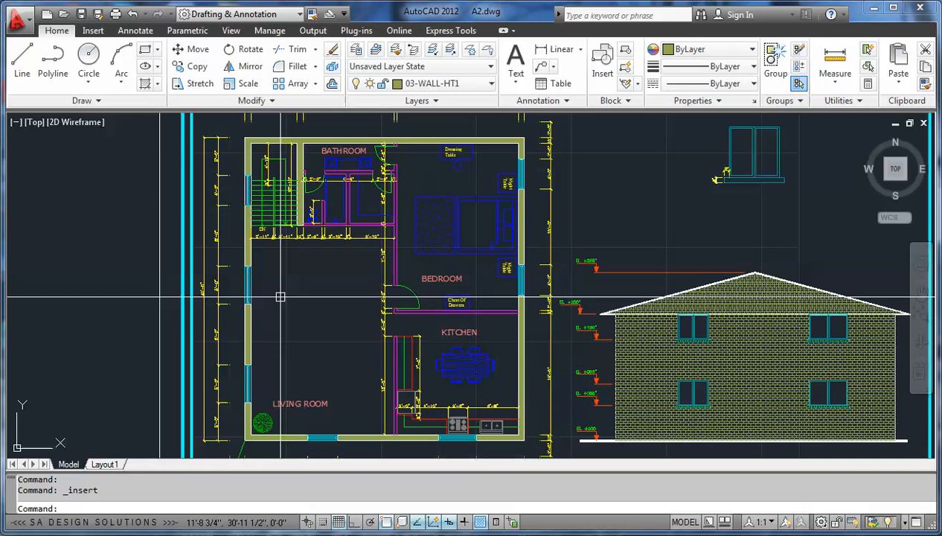
# Step: Locate the Purge command among the drawing utilities without running it
pyautogui.scroll(-5, 330, 336)
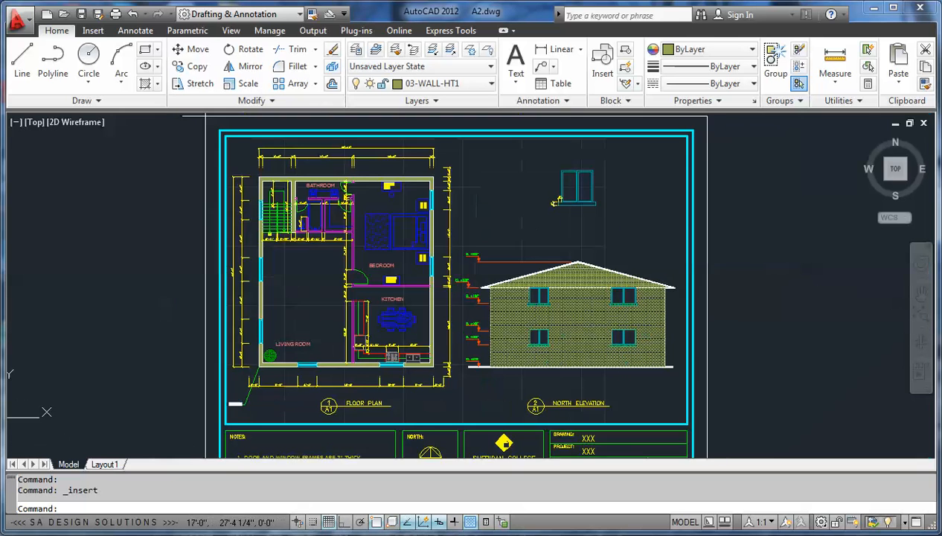
pyautogui.moveTo(297, 276); pyautogui.dragTo(343, 279, button='middle')
pyautogui.scroll(3, 343, 279)
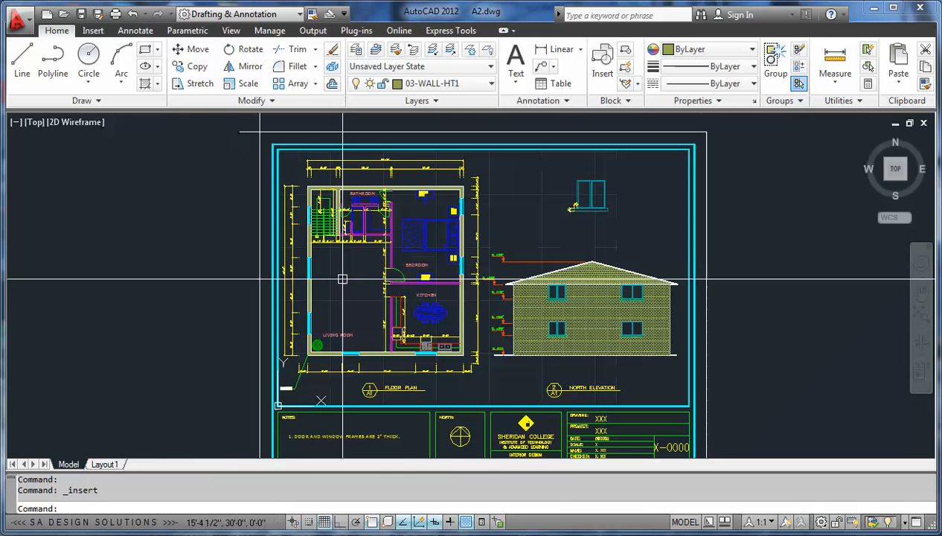
pyautogui.scroll(-4, 343, 278)
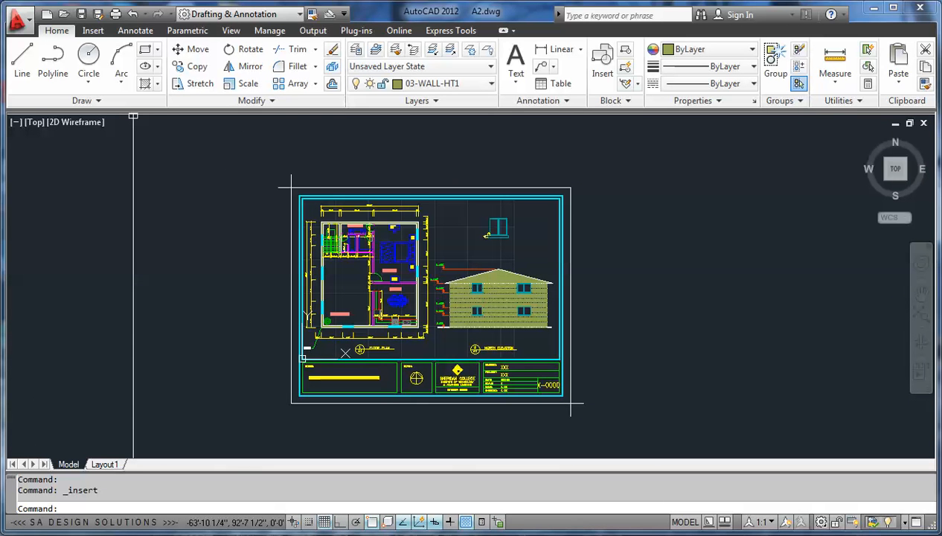
pyautogui.click(16, 21)
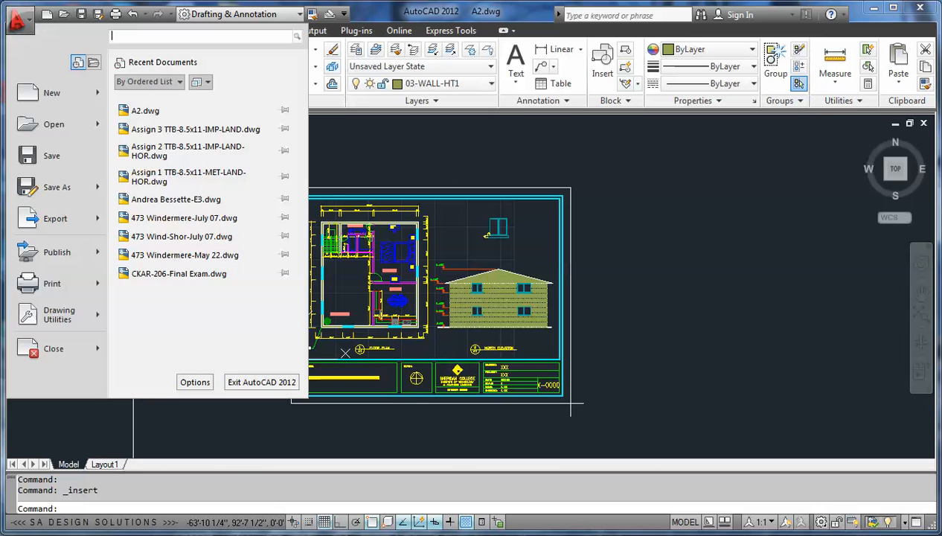
pyautogui.moveTo(57, 315)
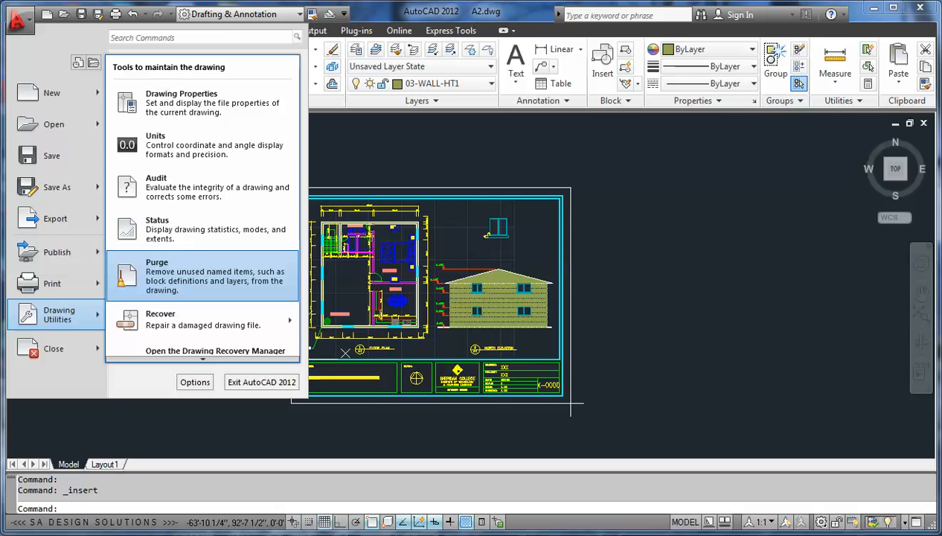
pyautogui.click(370, 165)
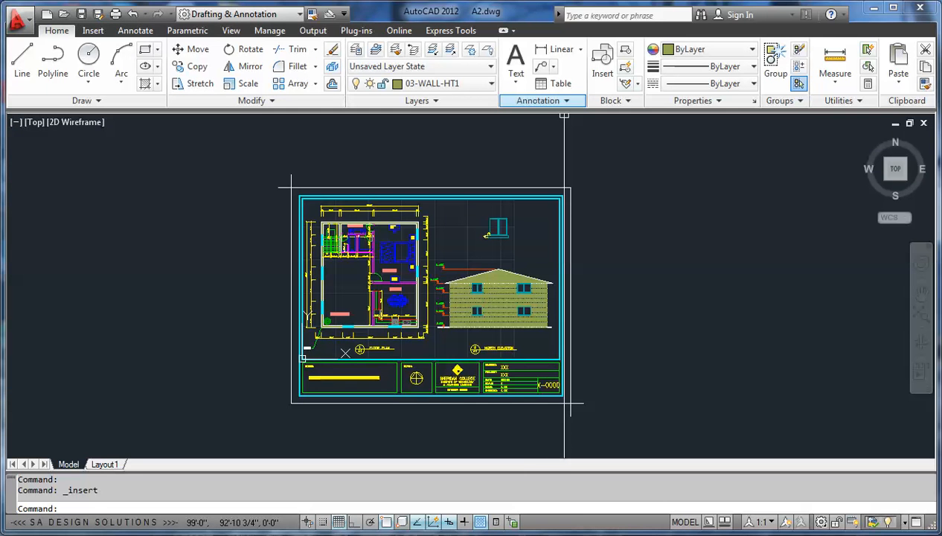
# Step: Check the linetypes available for the current object properties without changing the ByLayer setting
pyautogui.click(564, 100)
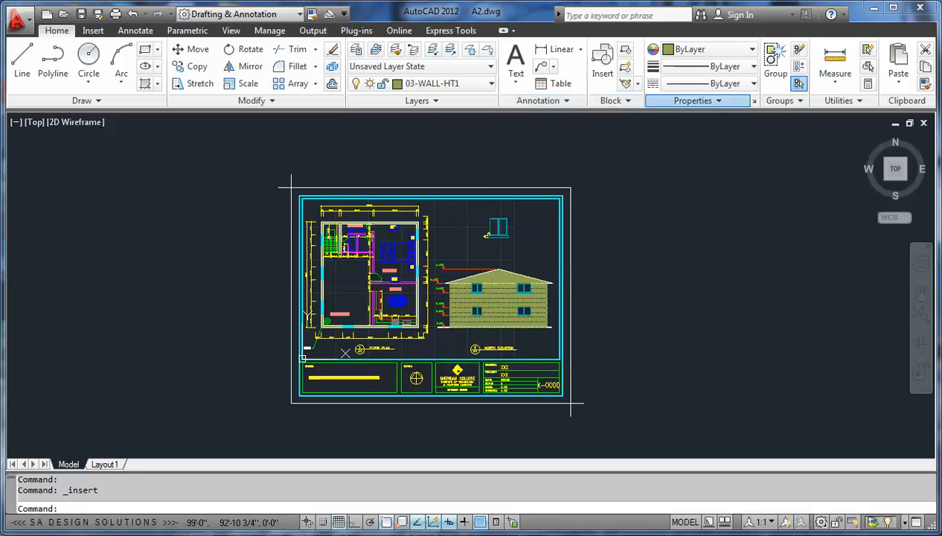
pyautogui.click(692, 100)
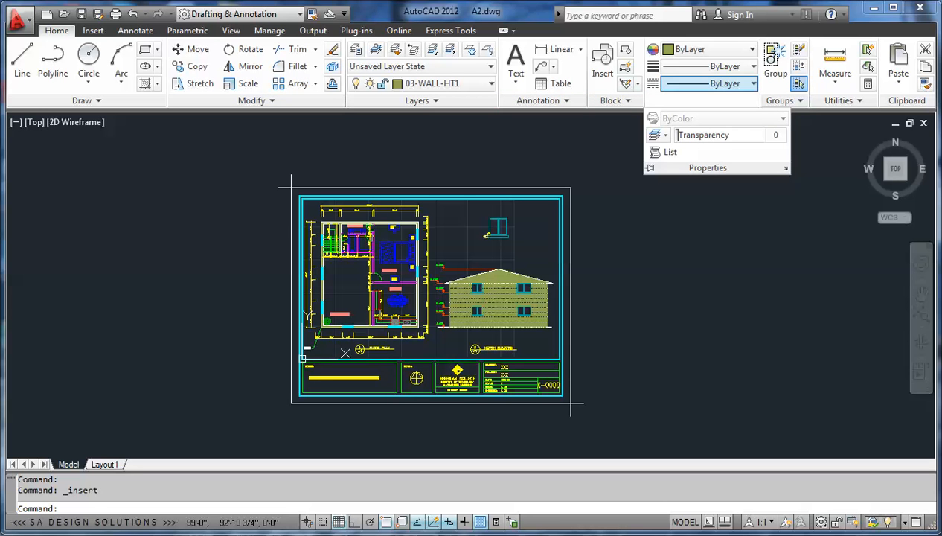
pyautogui.click(710, 83)
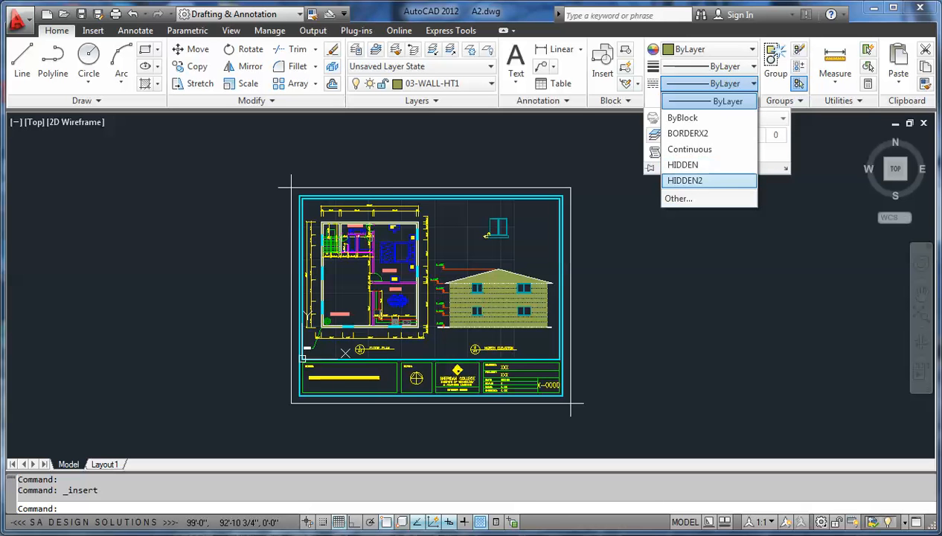
pyautogui.press('Escape')
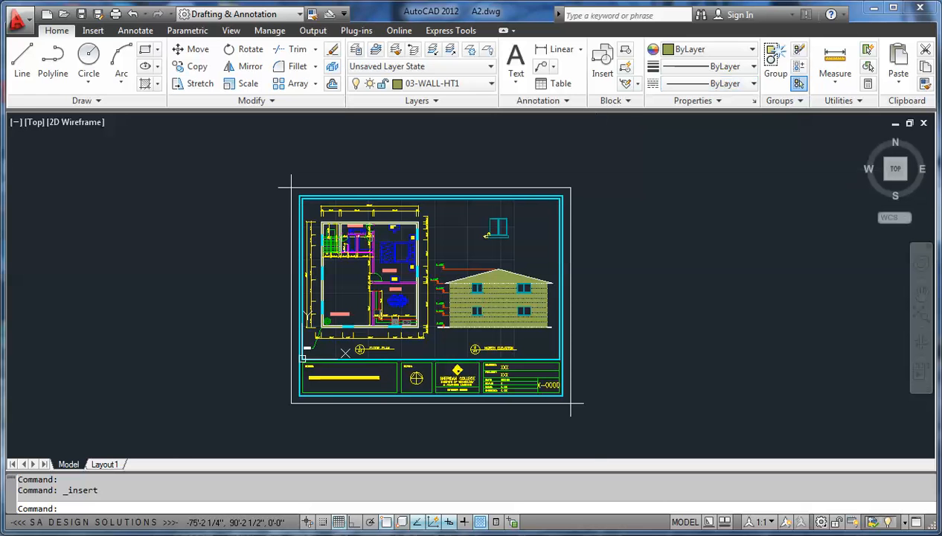
# Step: Start the Purge command and expand the unused Blocks, Layers and Linetypes categories
pyautogui.click(16, 20)
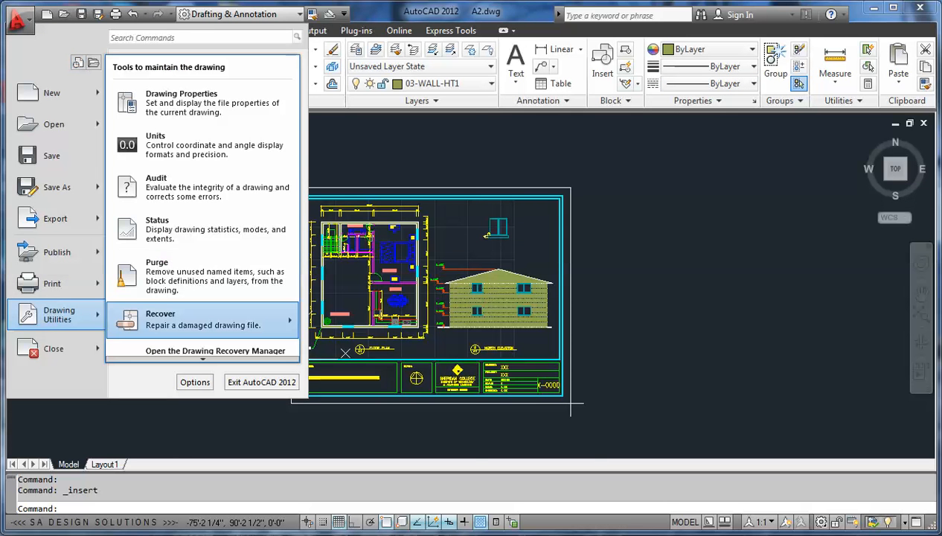
pyautogui.click(201, 274)
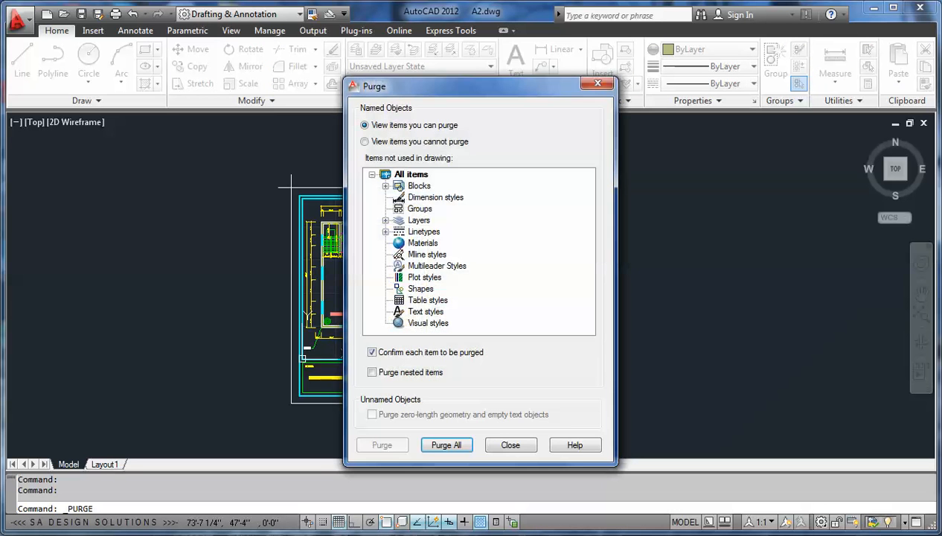
pyautogui.moveTo(417, 86); pyautogui.dragTo(351, 61)
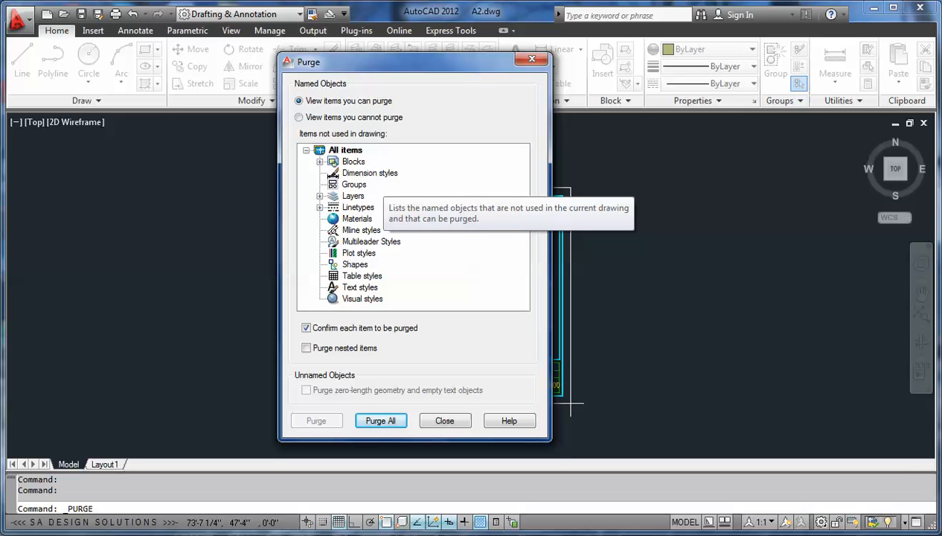
pyautogui.click(319, 161)
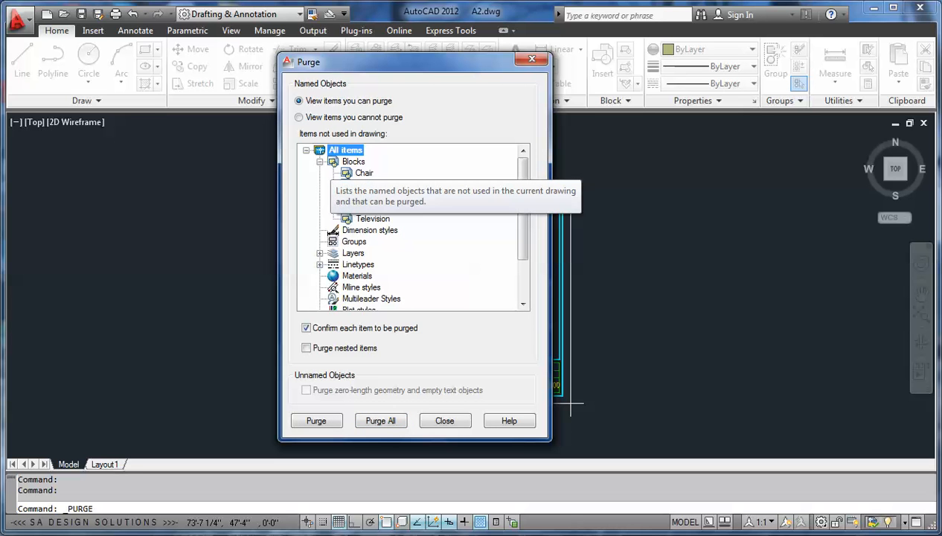
pyautogui.click(372, 196)
pyautogui.click(377, 184)
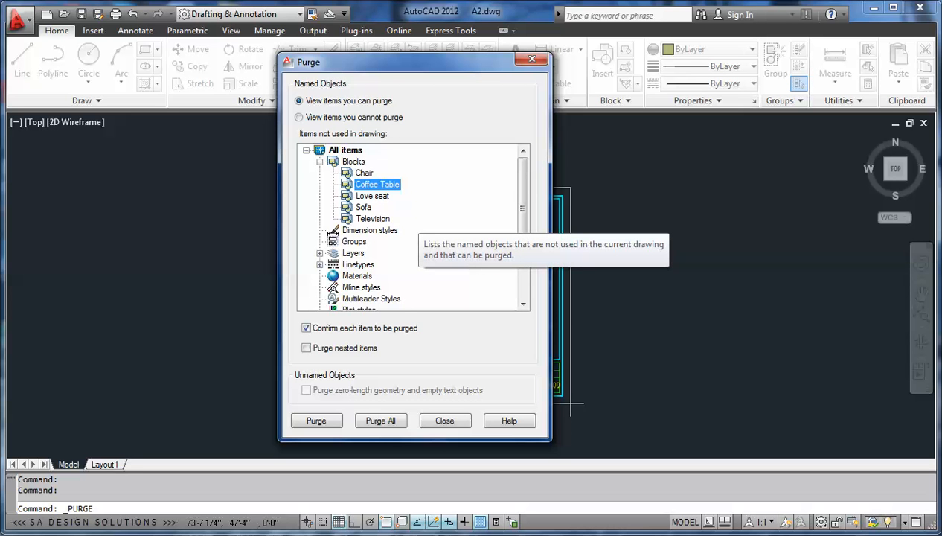
pyautogui.click(320, 253)
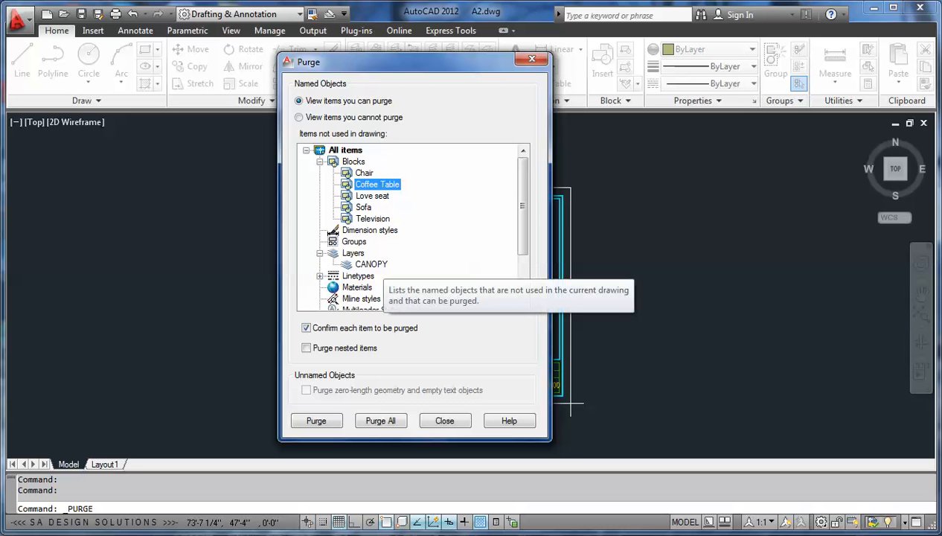
pyautogui.click(320, 276)
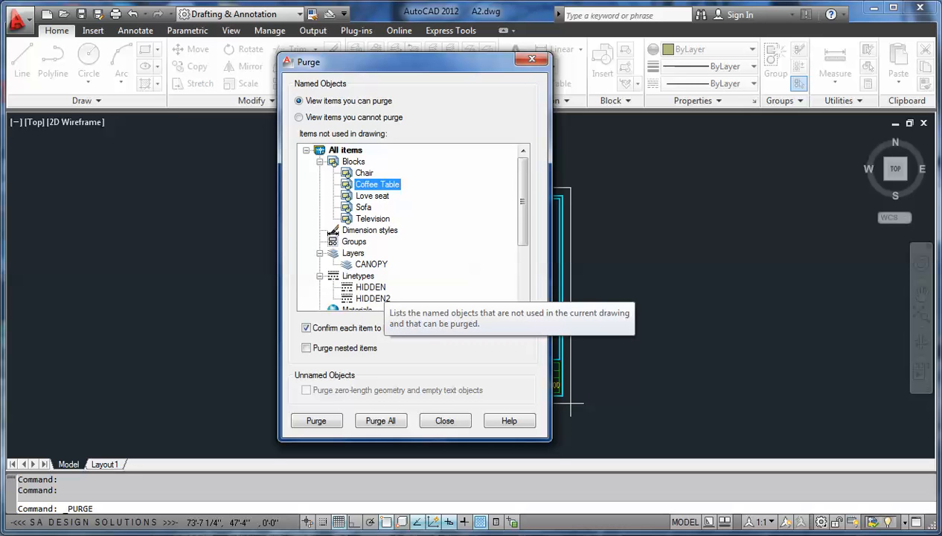
# Step: Purge only the unused Sofa block definition and confirm its removal
pyautogui.click(353, 162)
pyautogui.rightClick(355, 161)
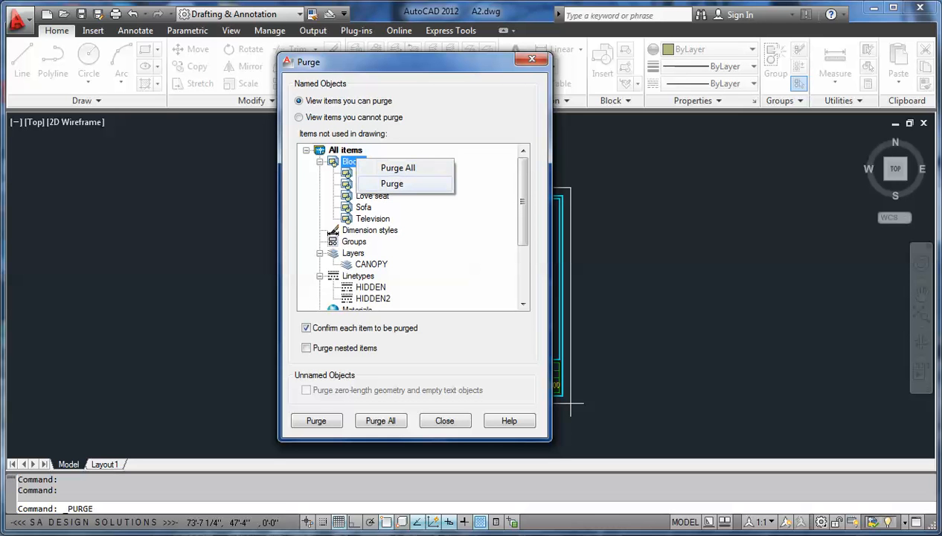
pyautogui.click(363, 207)
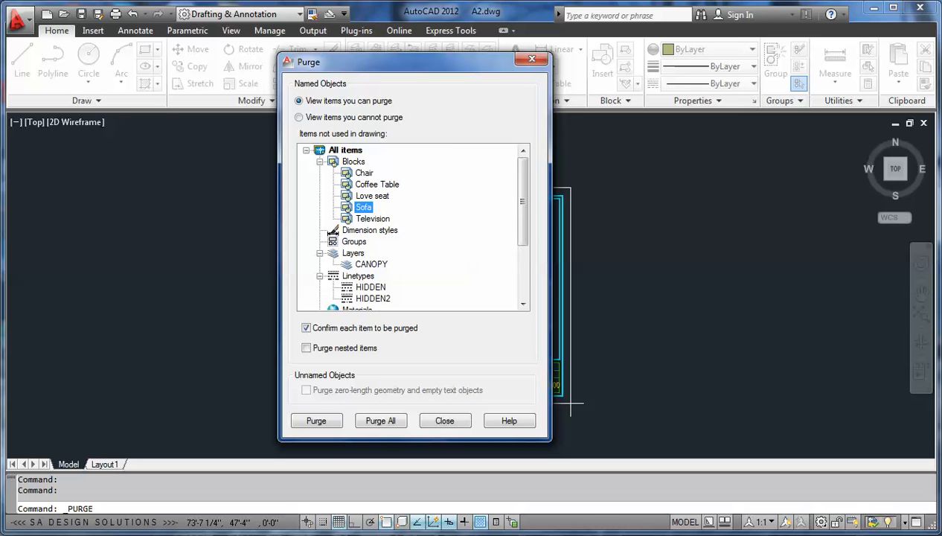
pyautogui.rightClick(363, 208)
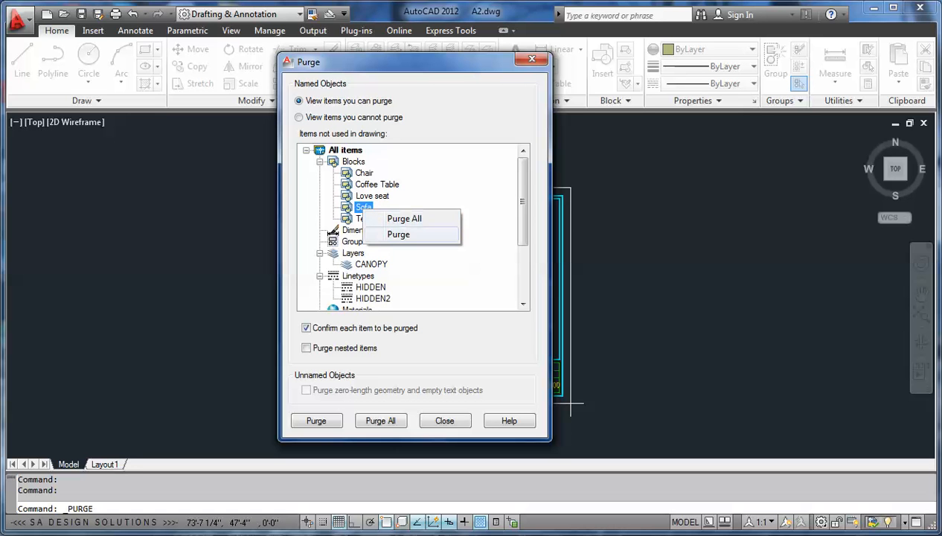
pyautogui.click(398, 233)
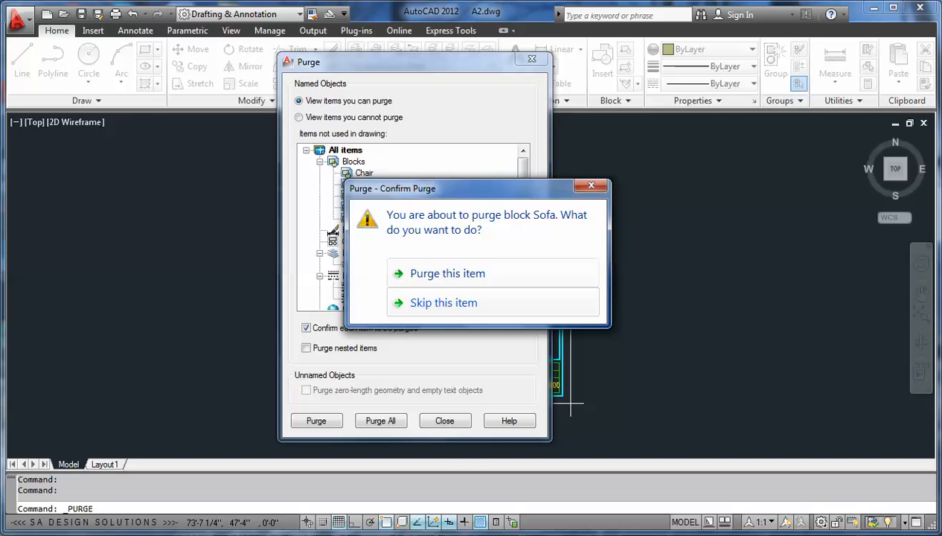
pyautogui.click(470, 273)
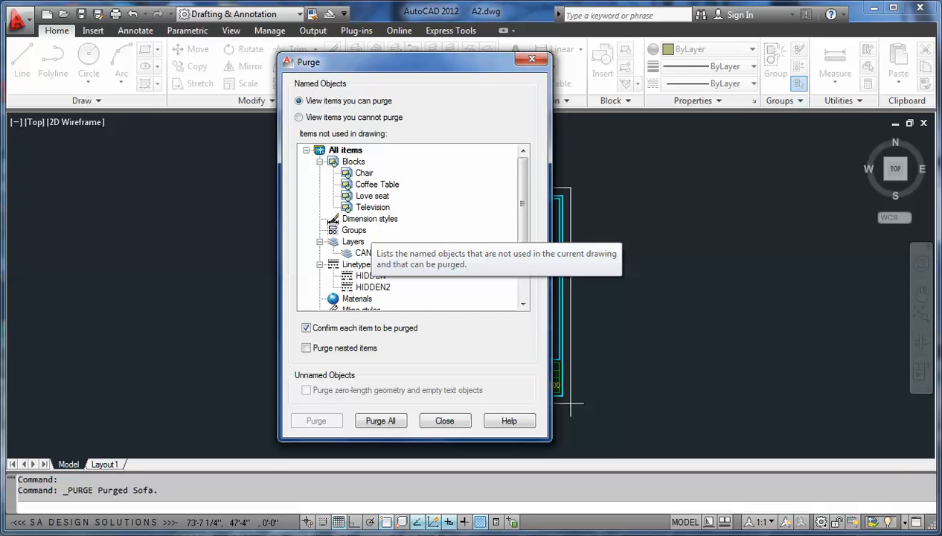
# Step: Purge all remaining unused items at once with nested items included, and close the Purge dialog
pyautogui.moveTo(523, 216); pyautogui.dragTo(523, 264)
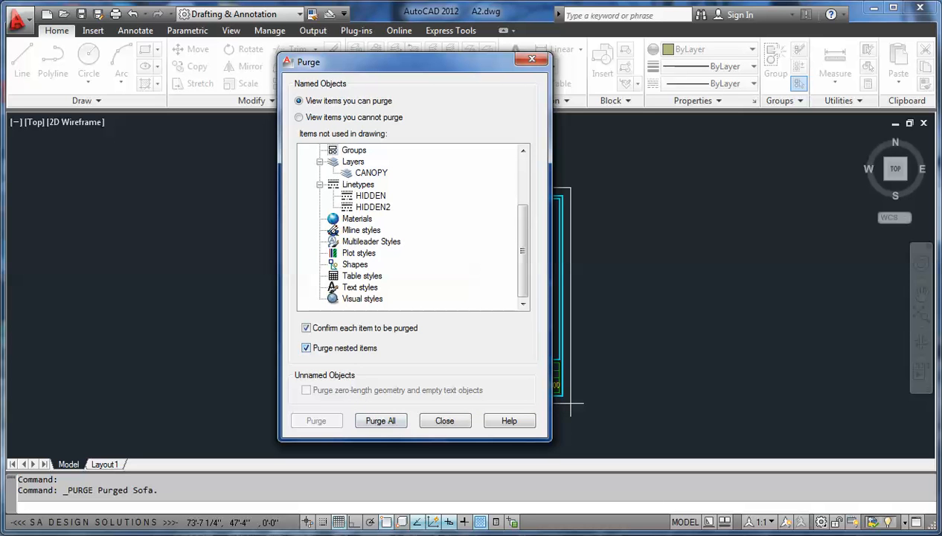
pyautogui.click(380, 421)
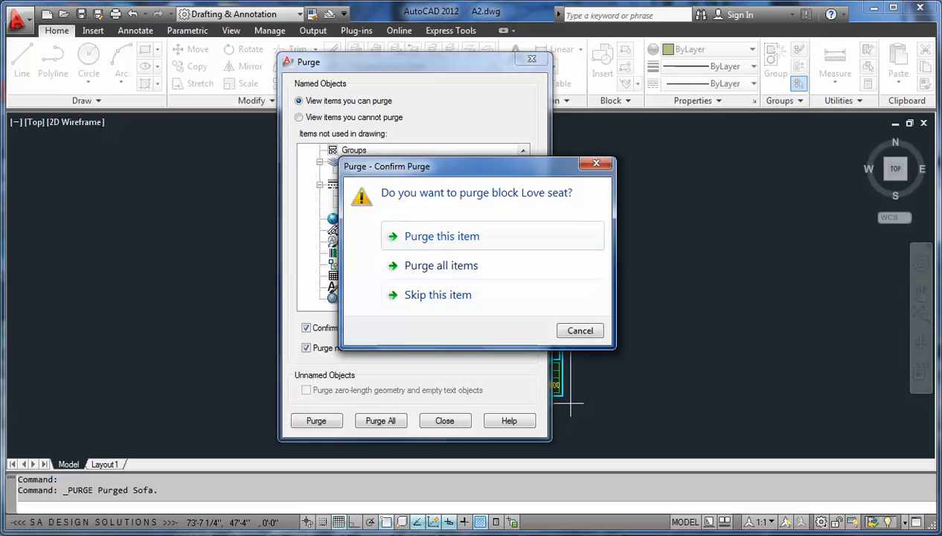
pyautogui.moveTo(483, 166); pyautogui.dragTo(698, 166)
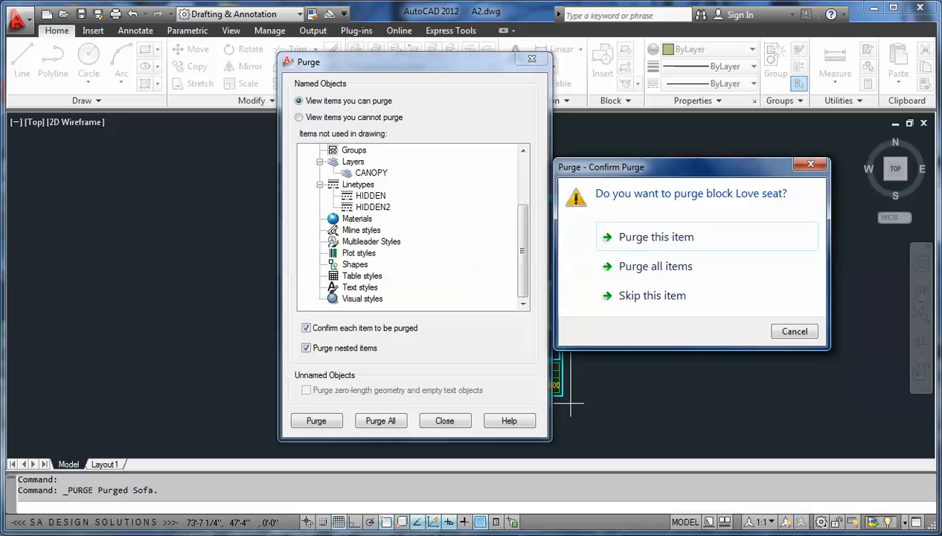
pyautogui.moveTo(697, 167); pyautogui.dragTo(463, 145)
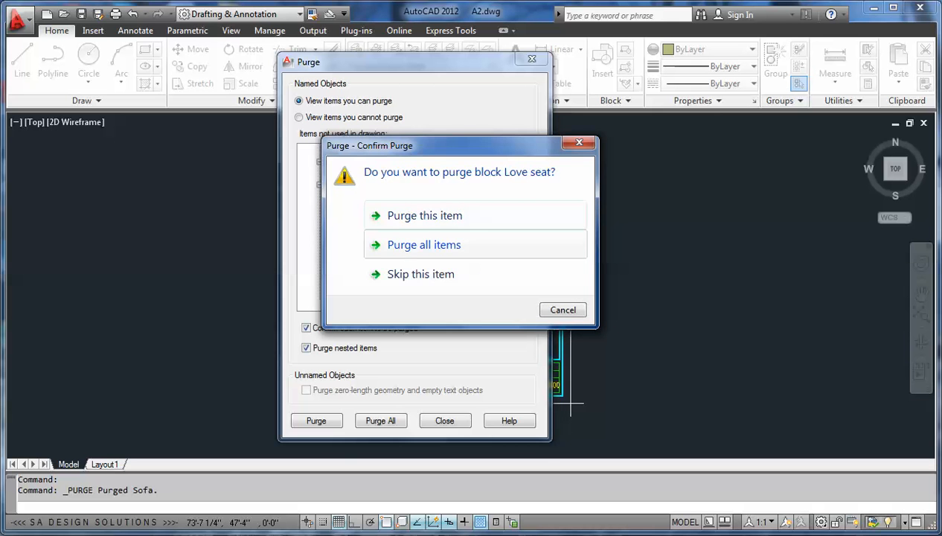
pyautogui.click(390, 244)
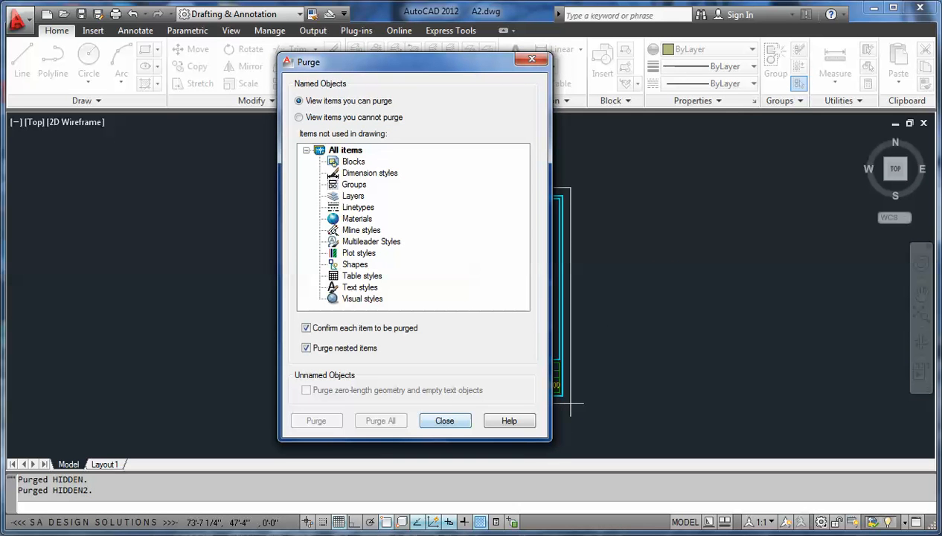
pyautogui.click(445, 421)
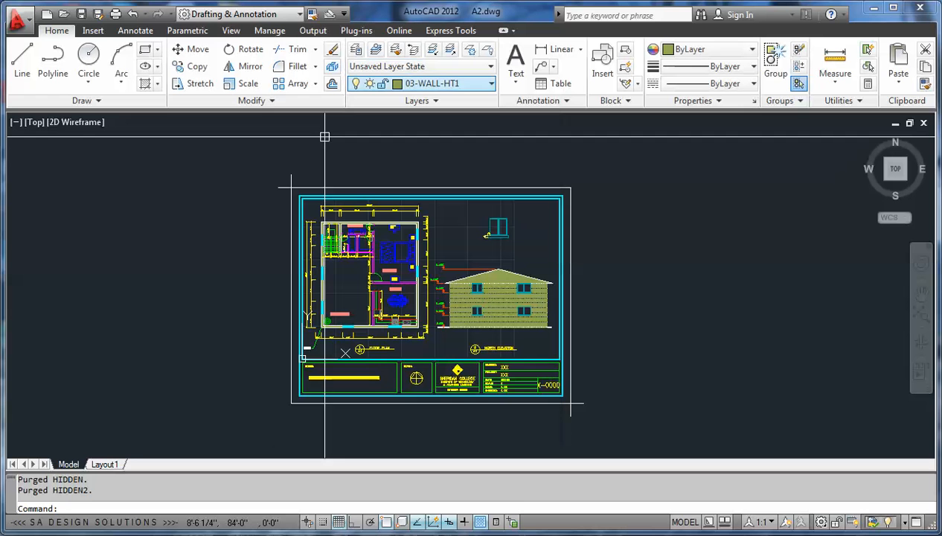
# Step: Check the layer list for CANOPY and the linetype list for HIDDEN and HIDDEN2
pyautogui.click(442, 84)
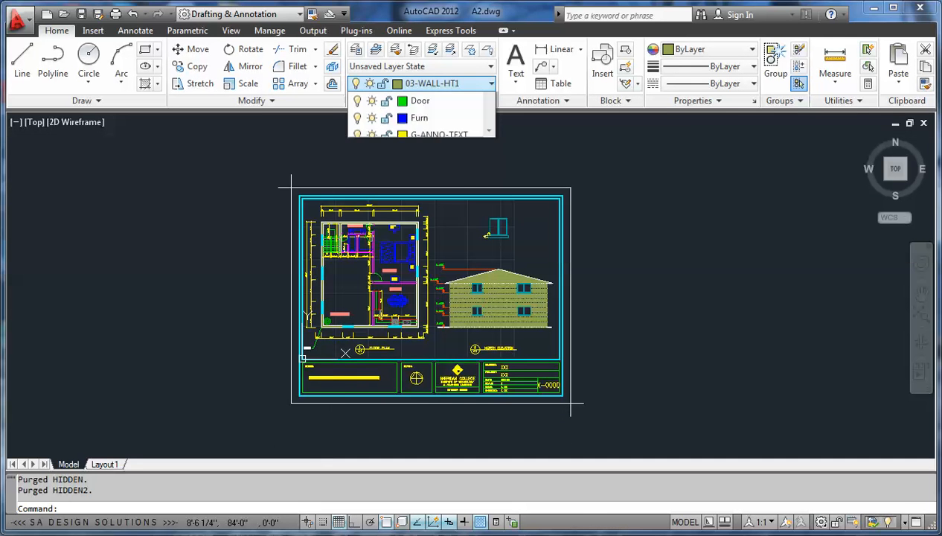
pyautogui.moveTo(489, 145)
pyautogui.mouseDown()
pyautogui.moveTo(488, 219)
pyautogui.moveTo(489, 140)
pyautogui.mouseUp()
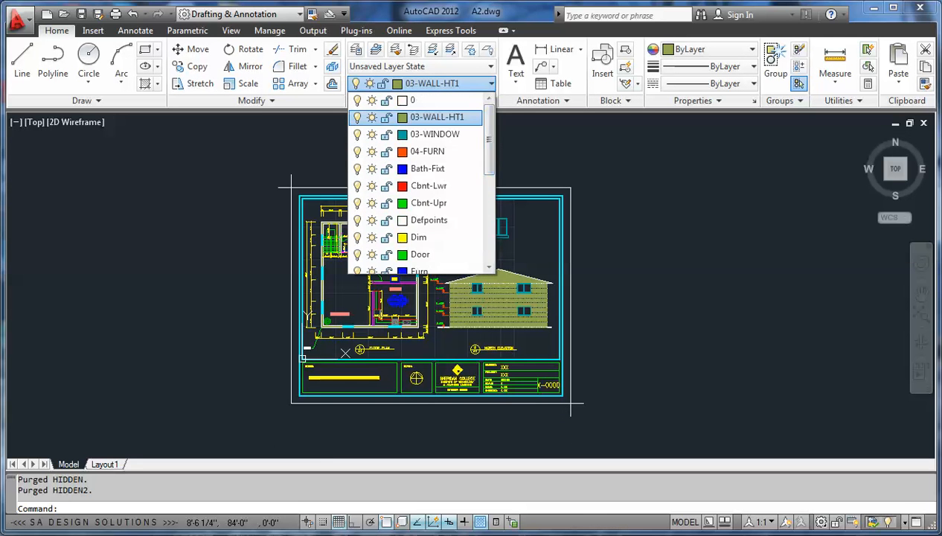
pyautogui.click(693, 101)
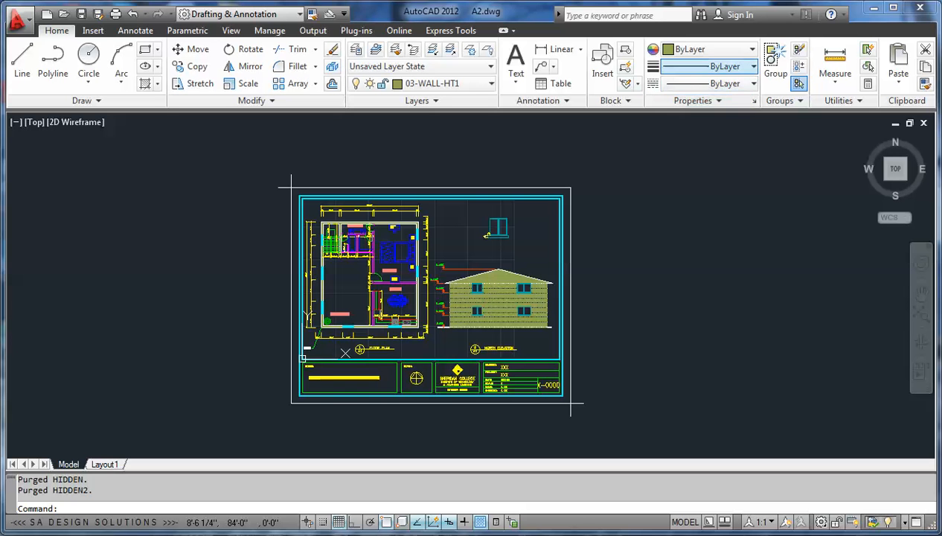
pyautogui.click(710, 84)
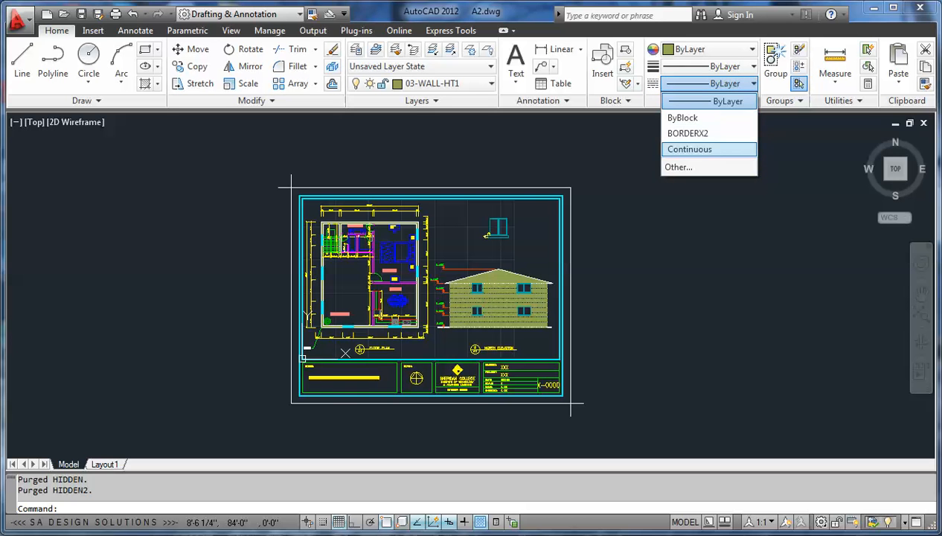
pyautogui.click(530, 150)
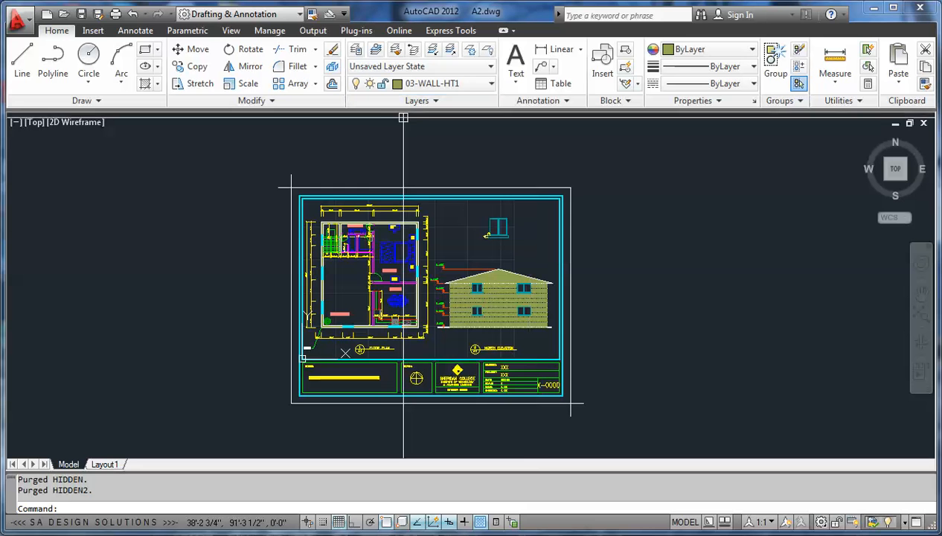
# Step: Check which block definitions are still available for insertion, and cancel without inserting any
pyautogui.click(603, 61)
pyautogui.click(479, 174)
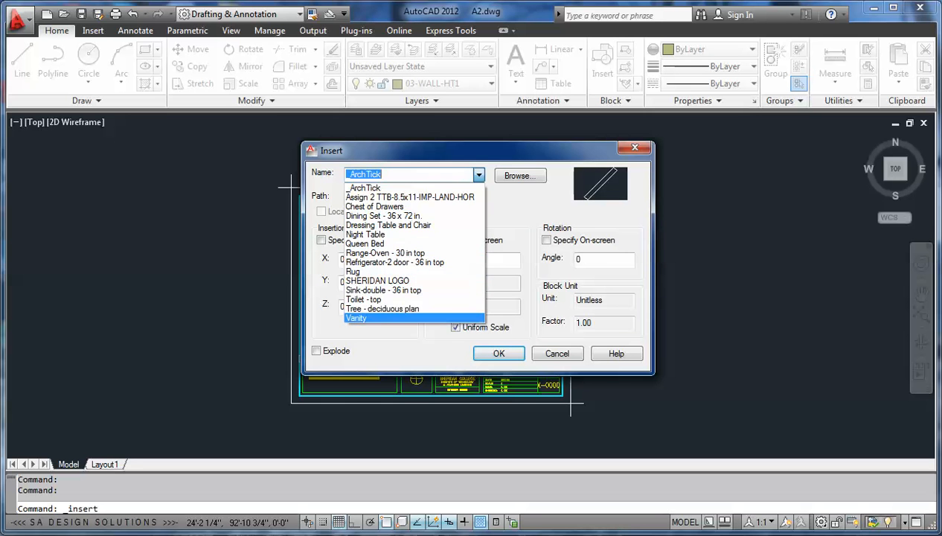
pyautogui.click(558, 353)
pyautogui.click(557, 353)
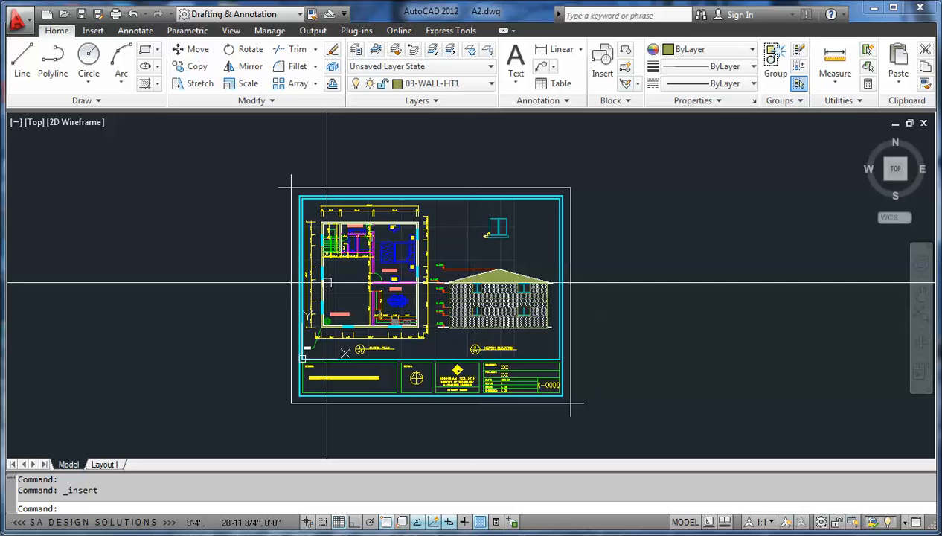
# Step: Run an Audit of the drawing and answer Yes to fixing any errors detected
pyautogui.scroll(2, 326, 211)
pyautogui.moveTo(332, 242); pyautogui.dragTo(312, 271, button='middle')
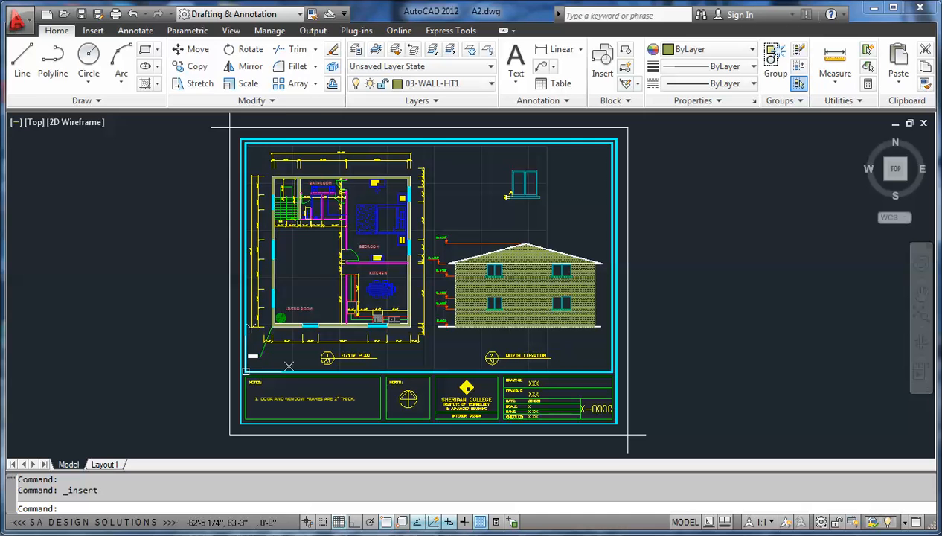
pyautogui.click(17, 21)
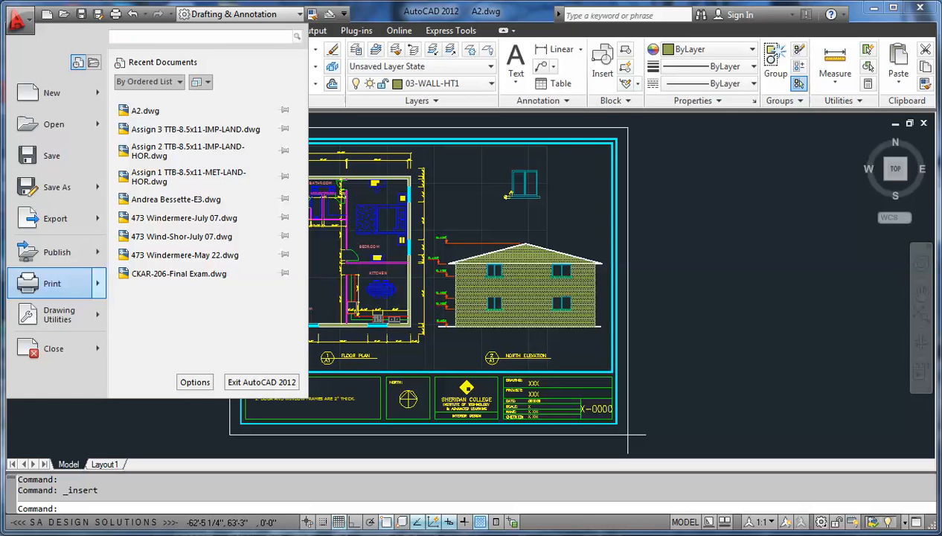
pyautogui.moveTo(60, 314)
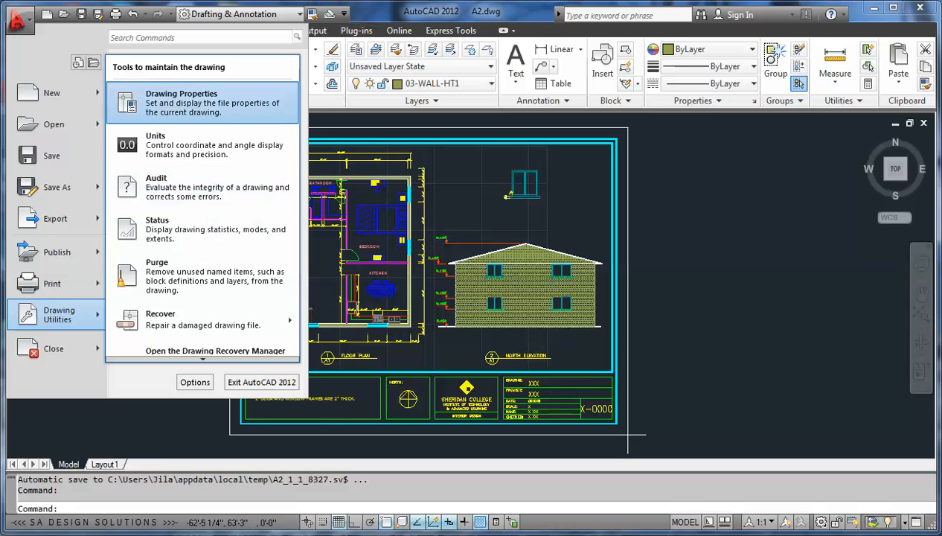
pyautogui.click(19, 21)
pyautogui.click(20, 20)
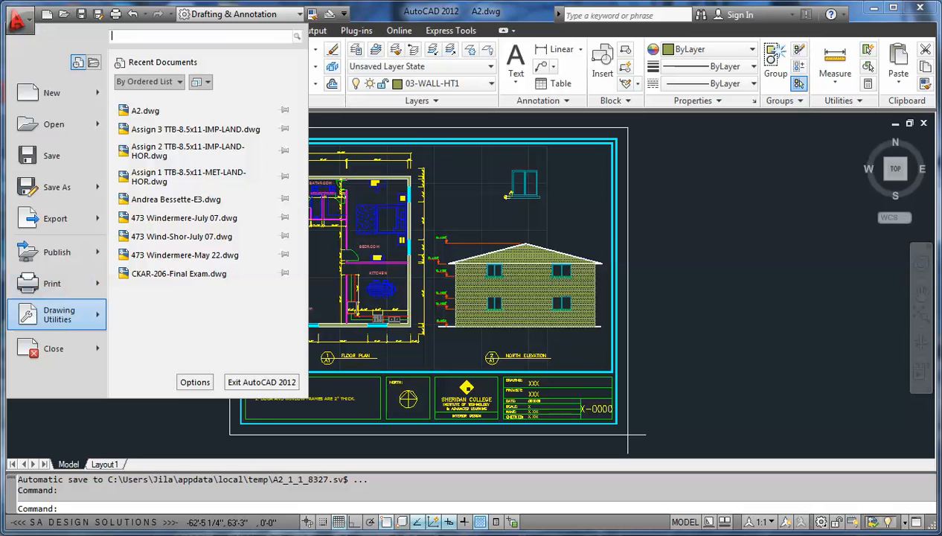
pyautogui.click(20, 20)
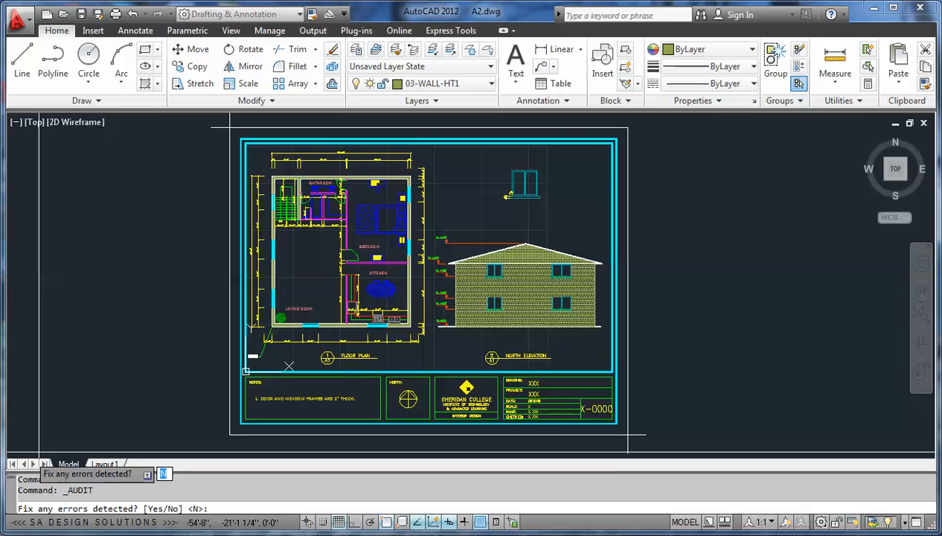
pyautogui.write('y')
pyautogui.press('Return')
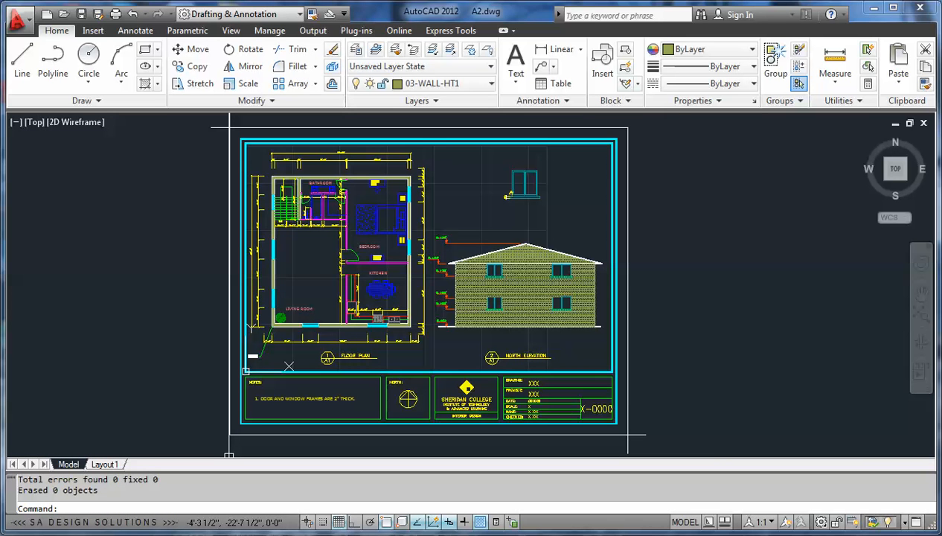
# Step: Review the audit report in the text window, highlight the line with the error totals, and close the window
pyautogui.press('F2')
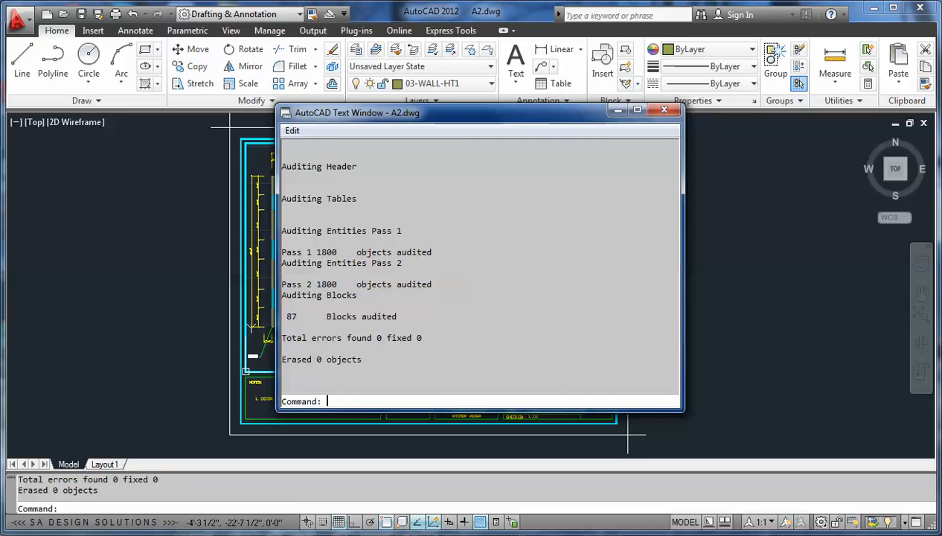
pyautogui.moveTo(422, 338); pyautogui.dragTo(281, 338)
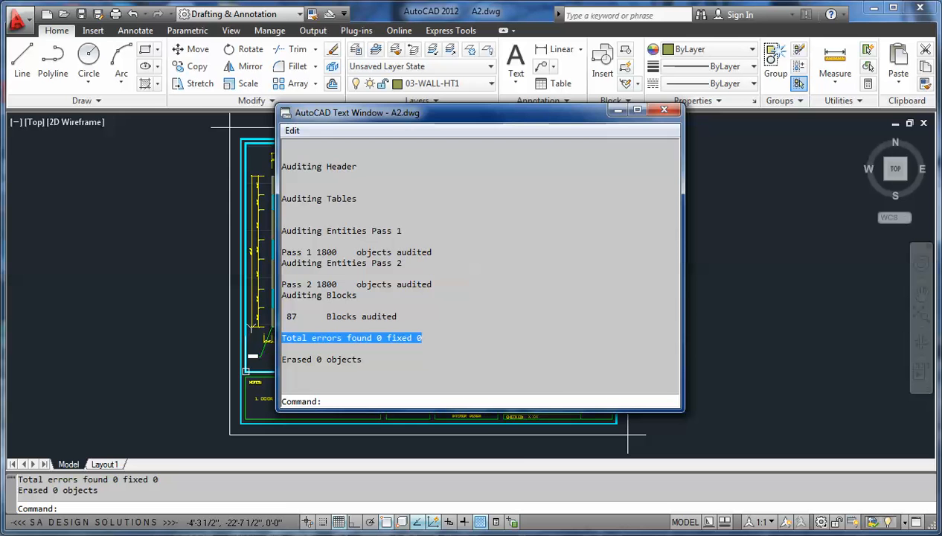
pyautogui.click(664, 109)
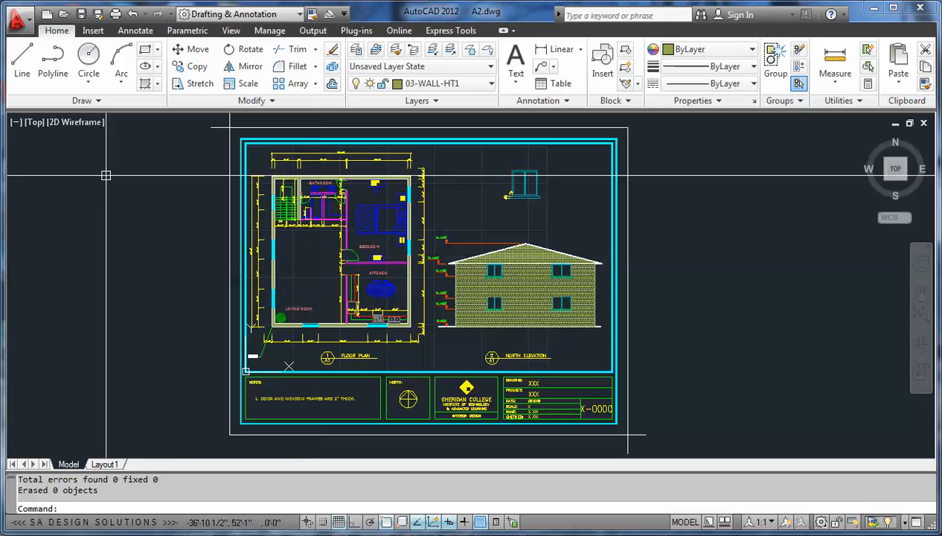
# Step: Recover the damaged drawing file A2_recover from the INFO-16859-INTRO CADD folder and dismiss the recovery report
pyautogui.click(16, 21)
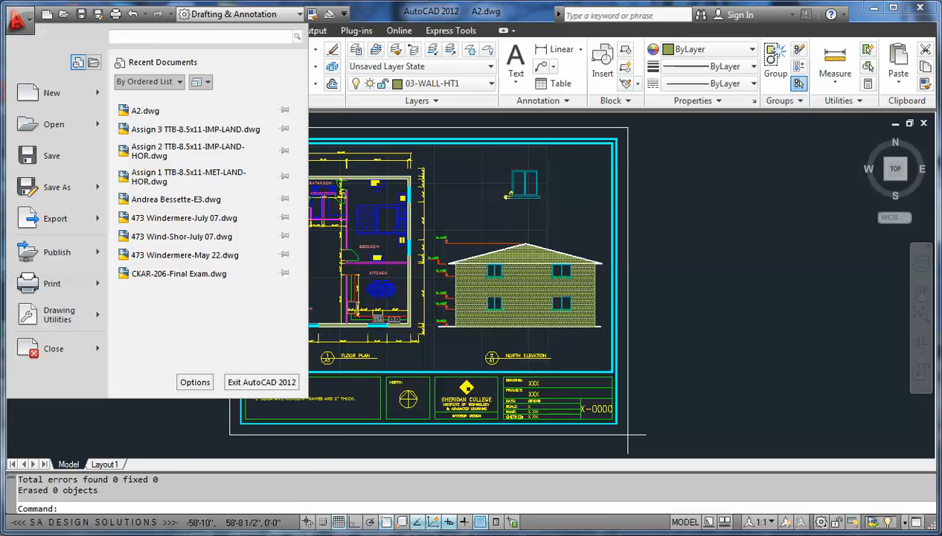
pyautogui.moveTo(61, 315)
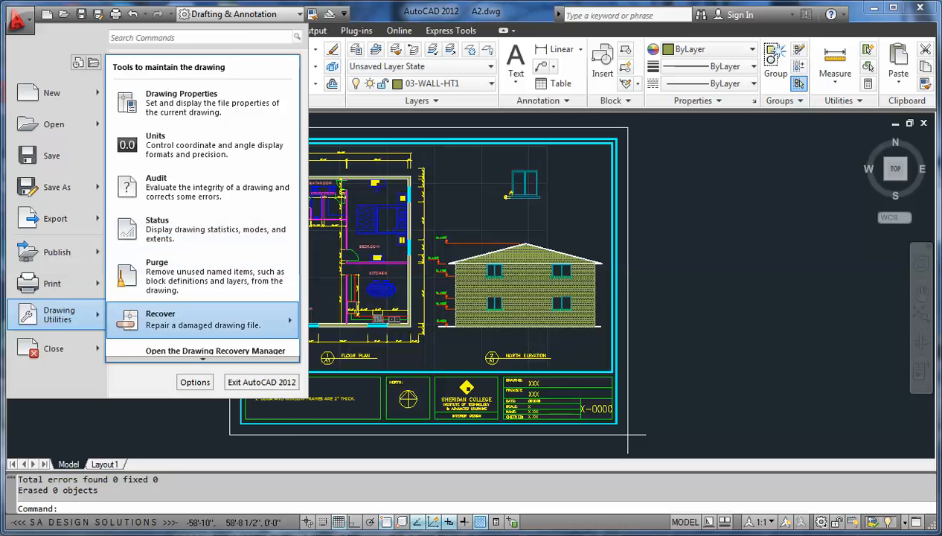
pyautogui.moveTo(201, 319)
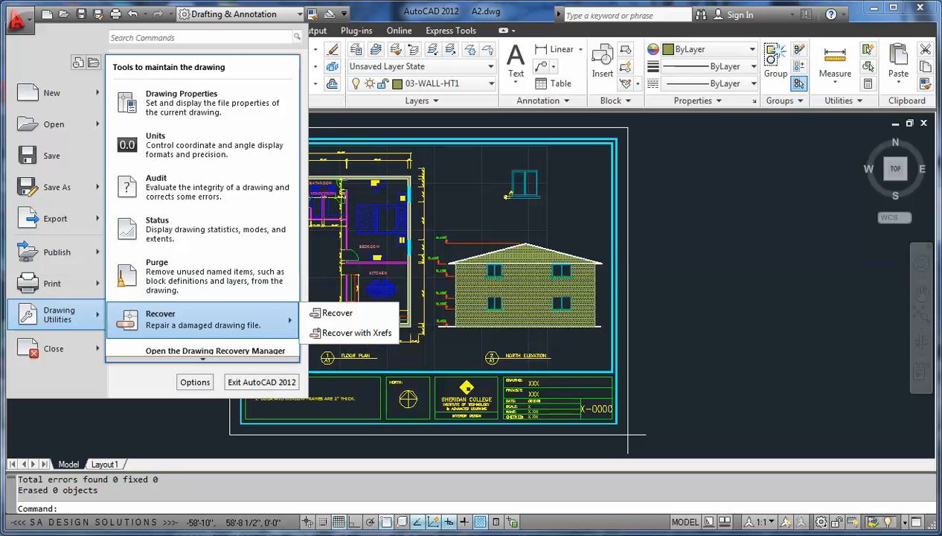
pyautogui.click(338, 311)
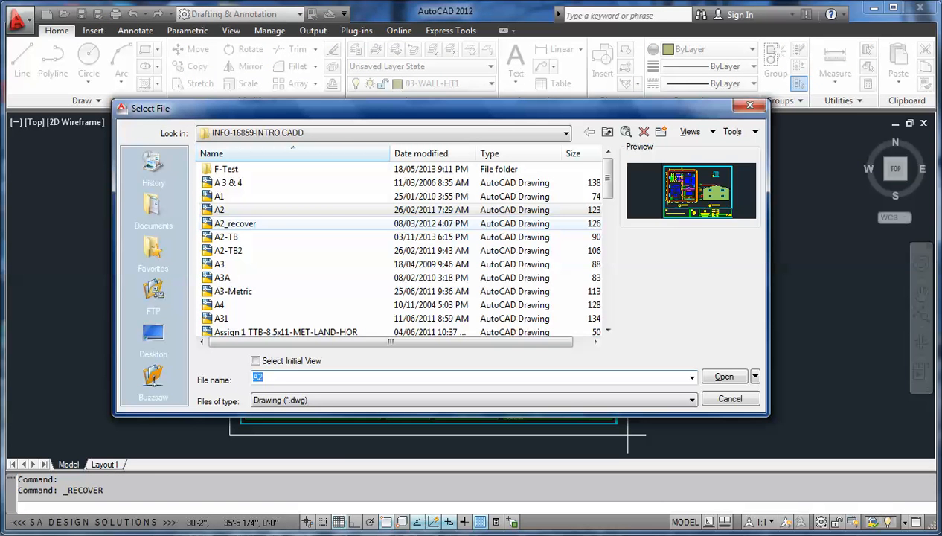
pyautogui.click(235, 224)
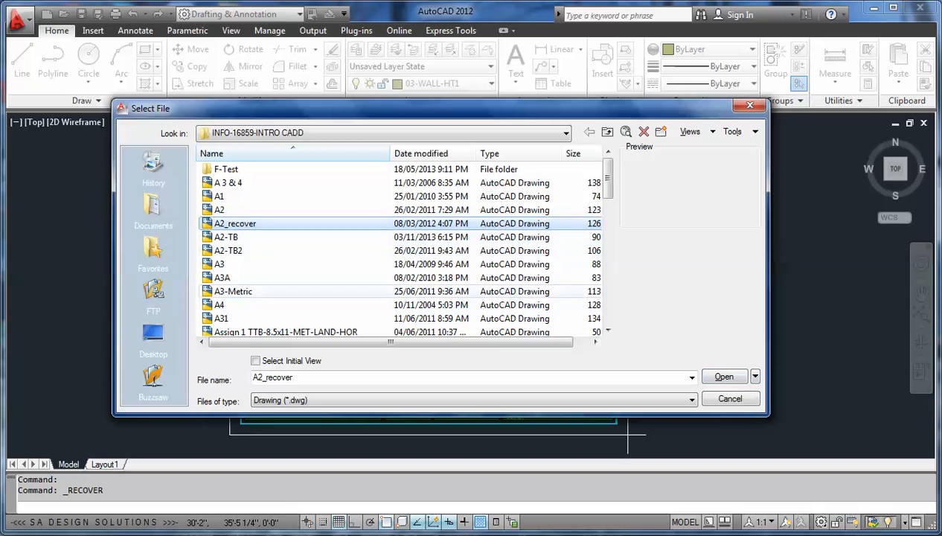
pyautogui.click(723, 376)
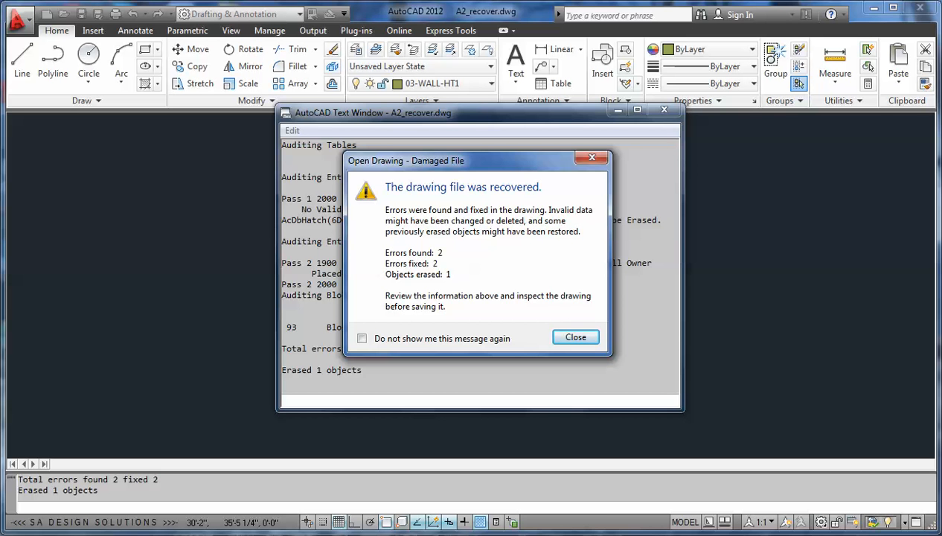
pyautogui.press('Return')
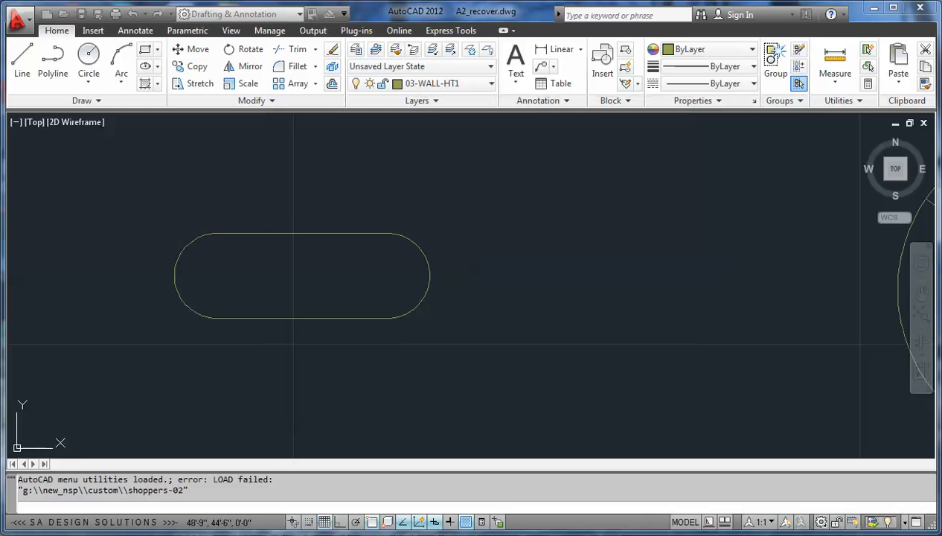
# Step: Inspect the recovered drawing, including the loose circles and shapes between the floor plan and the north elevation
pyautogui.click(557, 213)
pyautogui.scroll(-9, 472, 215)
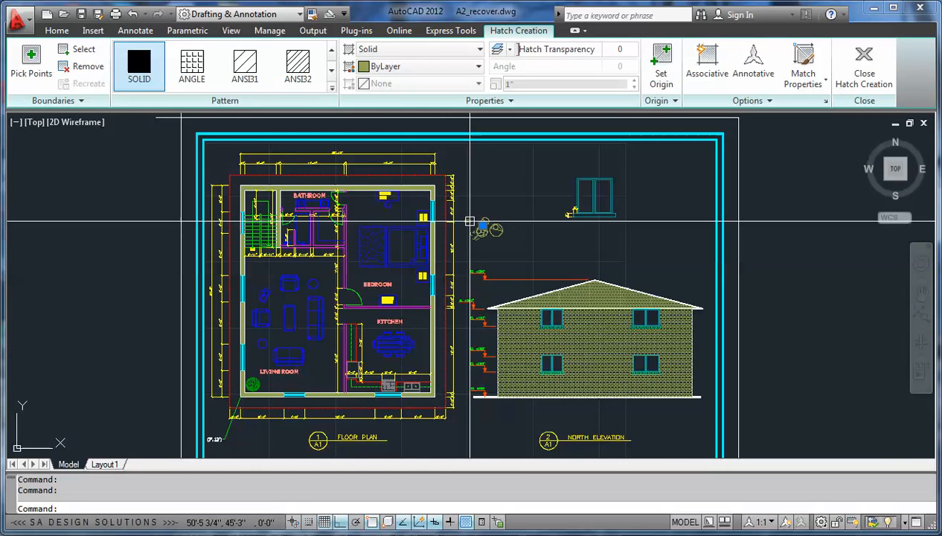
pyautogui.scroll(6, 487, 212)
pyautogui.scroll(5, 550, 208)
pyautogui.click(469, 282)
pyautogui.click(373, 333)
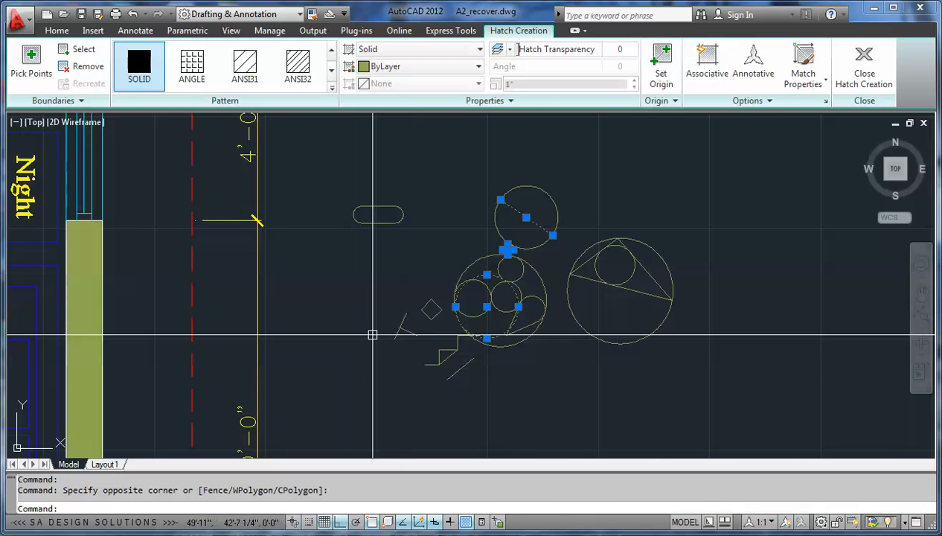
pyautogui.press('Escape')
pyautogui.scroll(-5, 372, 331)
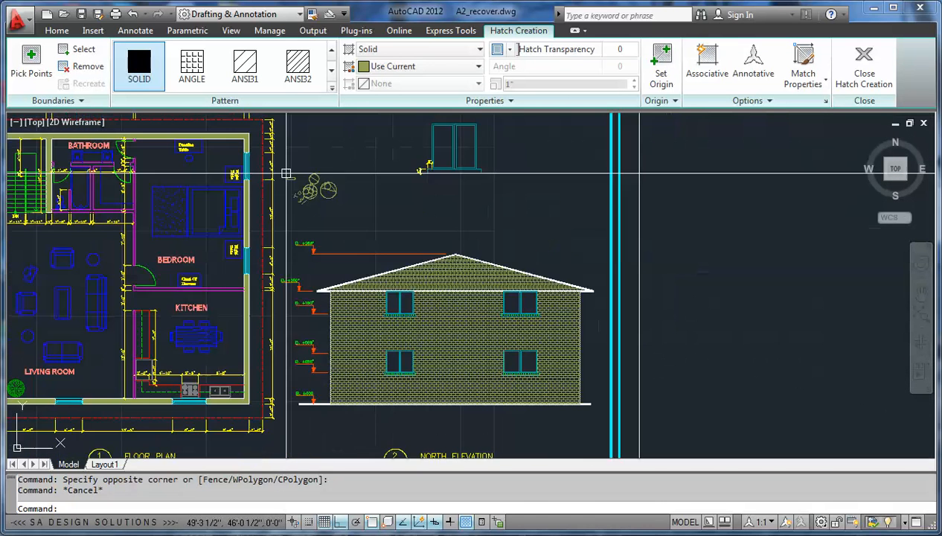
pyautogui.moveTo(302, 196)
pyautogui.mouseDown(button='middle')
pyautogui.moveTo(413, 196)
pyautogui.moveTo(421, 205)
pyautogui.mouseUp(button='middle')
pyautogui.scroll(-2, 404, 192)
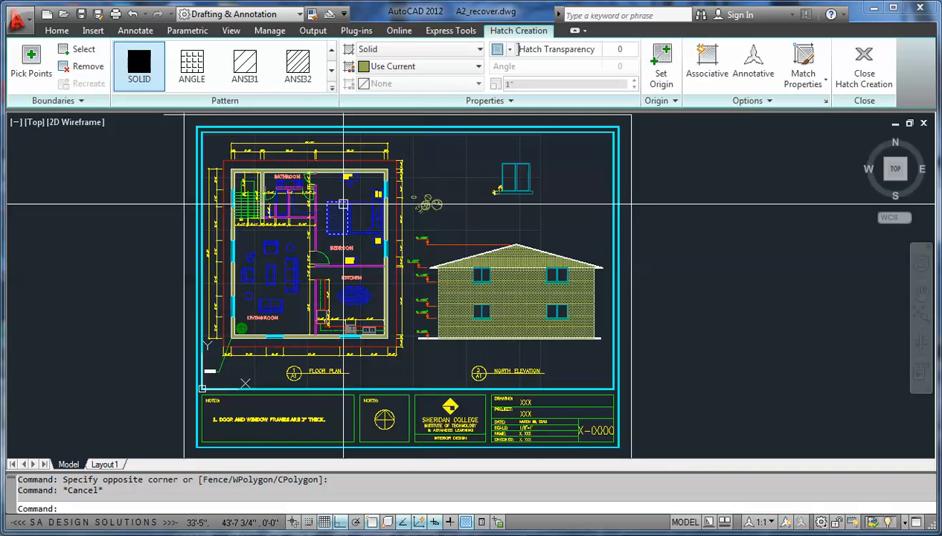
# Step: Purge all unused items from the recovered drawing, confirming removal of the block $AUDIT_BAD_BLOCK_RECORD1, and close the Purge dialog
pyautogui.click(17, 21)
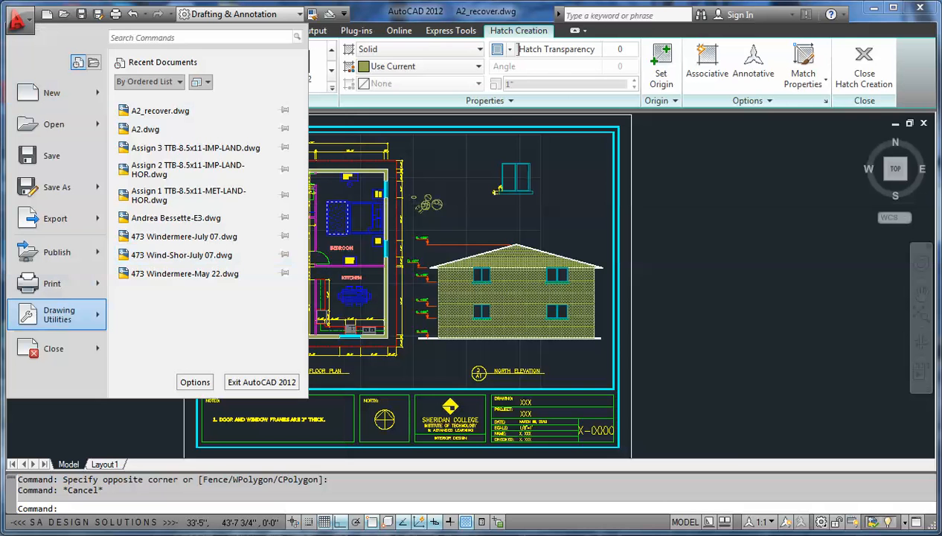
pyautogui.moveTo(69, 314)
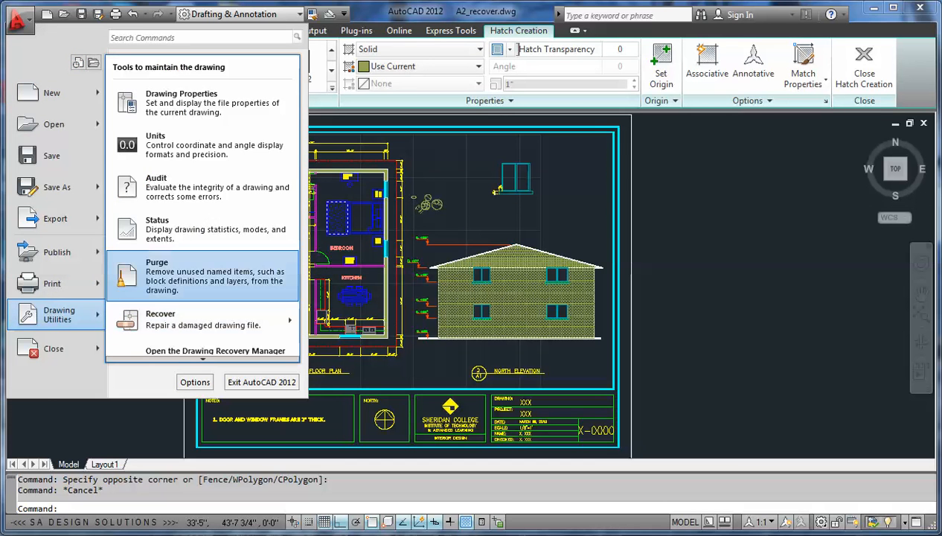
pyautogui.click(277, 270)
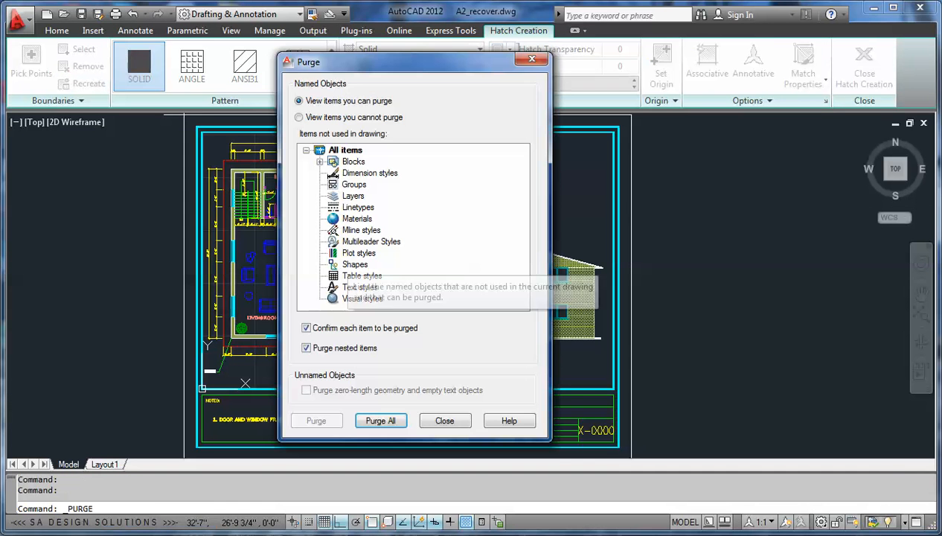
pyautogui.click(320, 161)
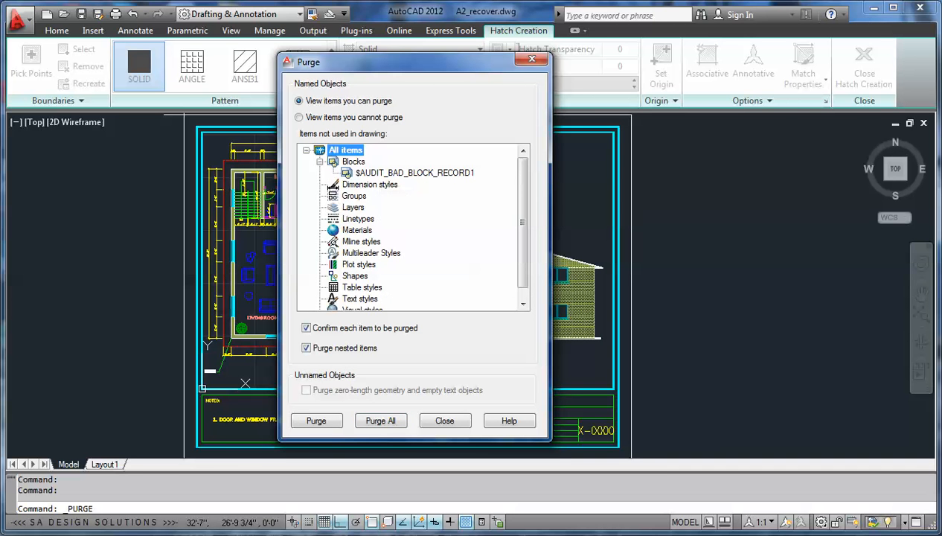
pyautogui.click(380, 421)
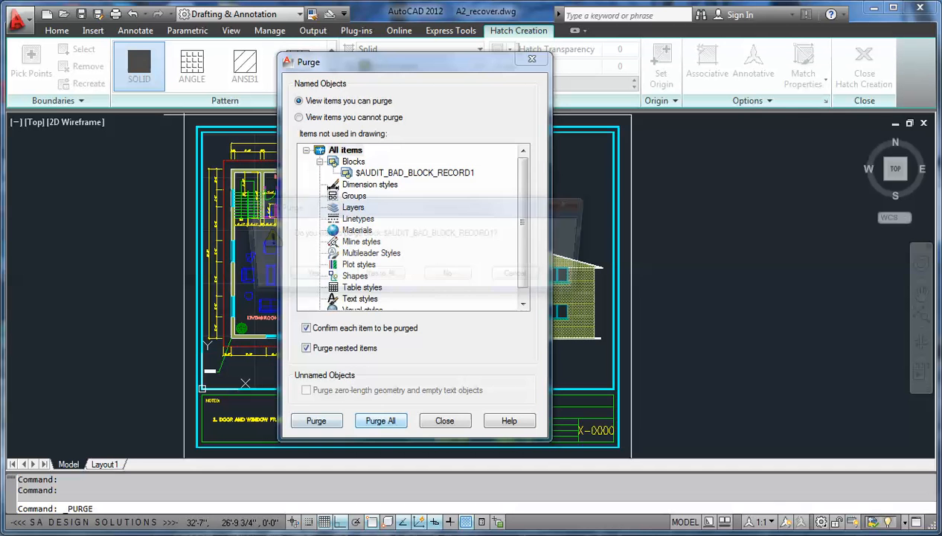
pyautogui.press('Return')
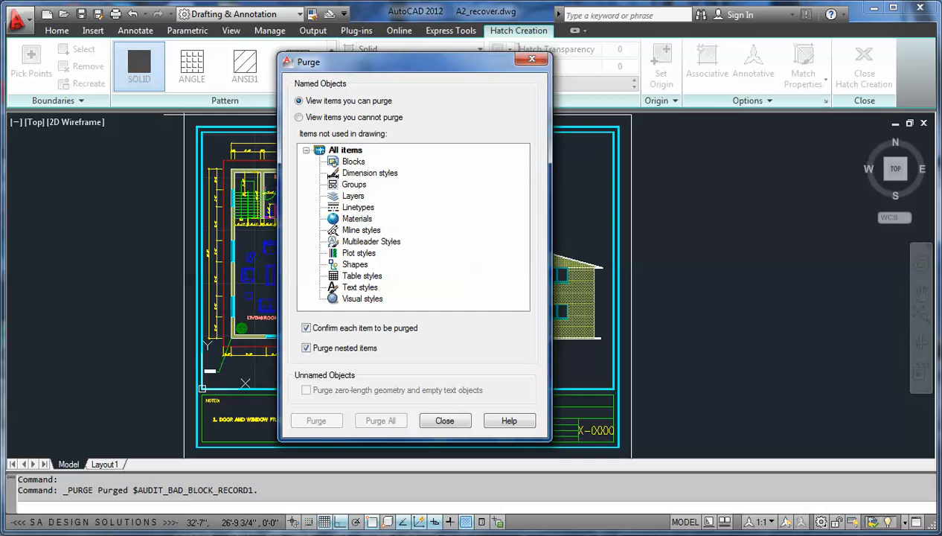
pyautogui.click(444, 420)
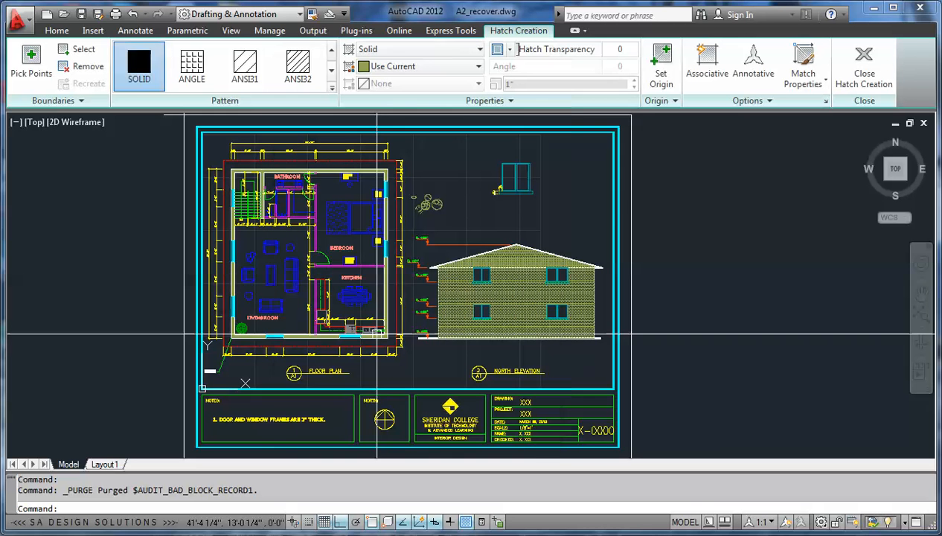
pyautogui.click(195, 118)
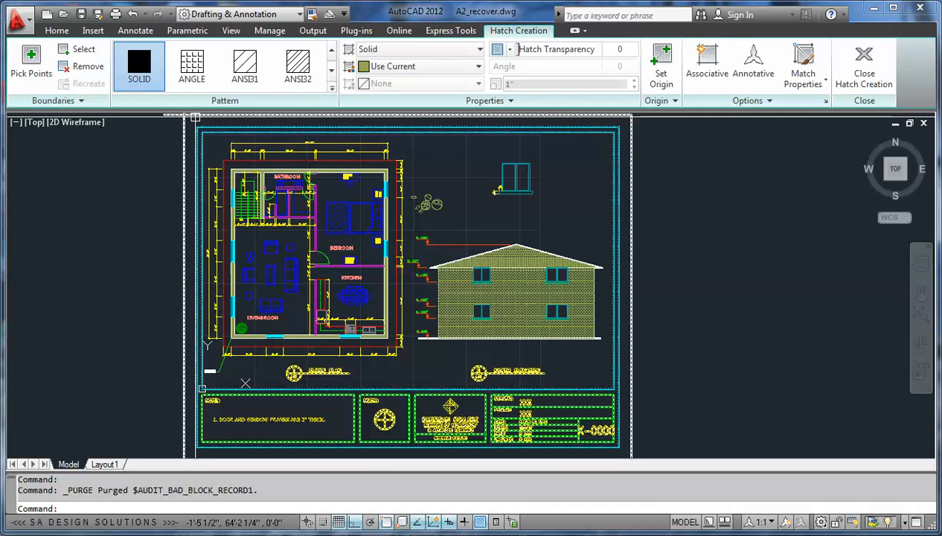
pyautogui.click(16, 21)
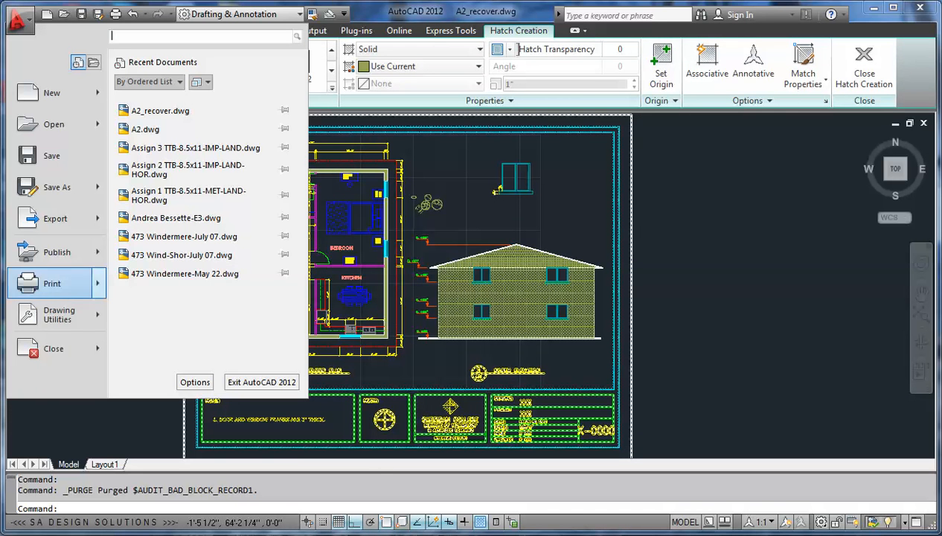
pyautogui.moveTo(58, 314)
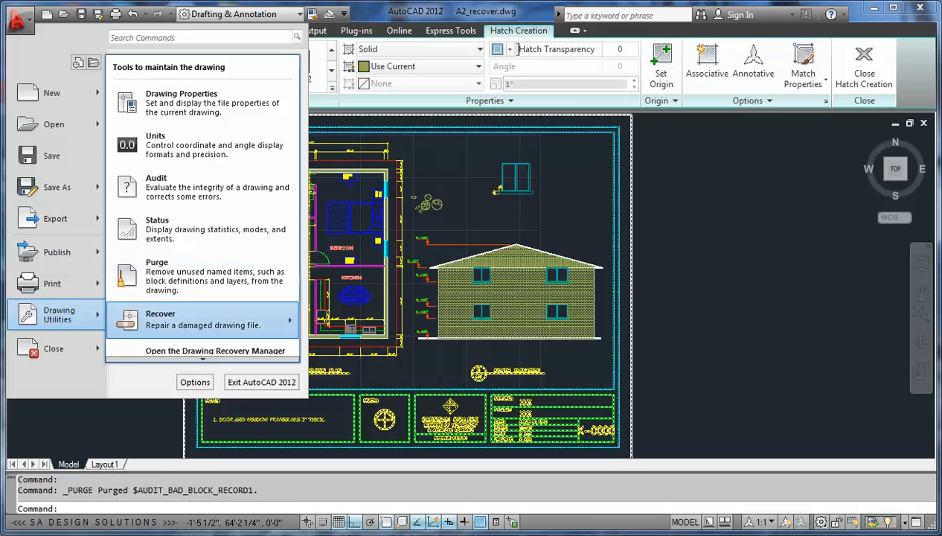
pyautogui.moveTo(201, 320)
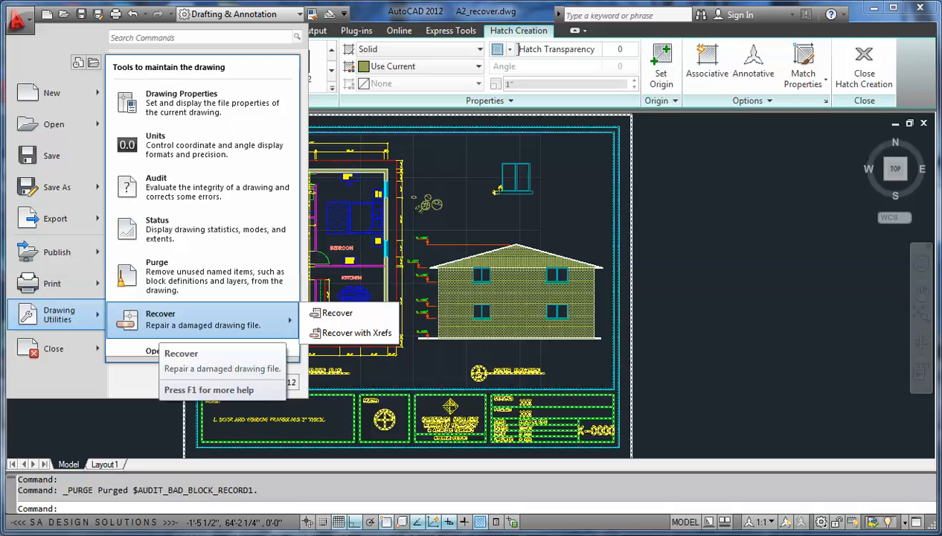
pyautogui.click(660, 274)
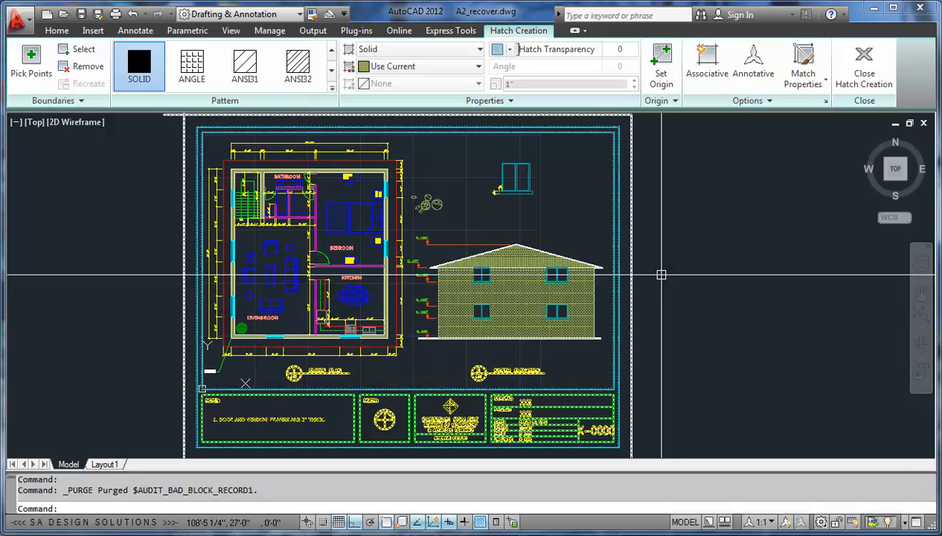